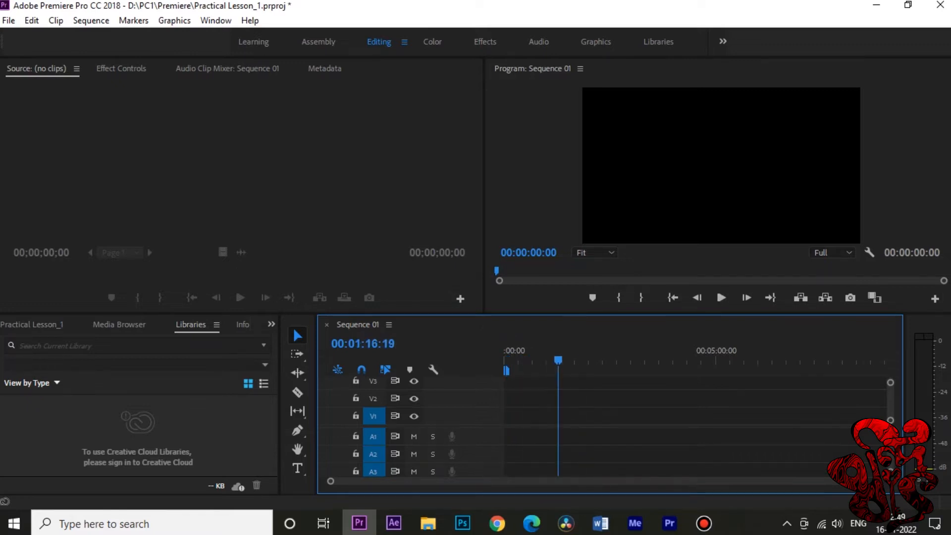
Step: Close the Audio Clip Mixer and Metadata panels in the Source monitor's panel group
{"action": "left_click", "coordinate": [241, 164]}
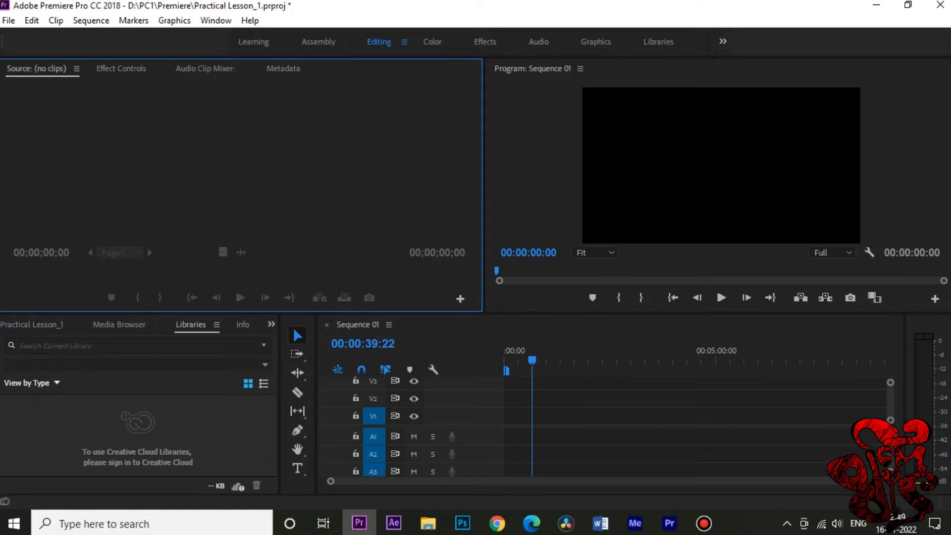
{"action": "key", "text": "shift+5"}
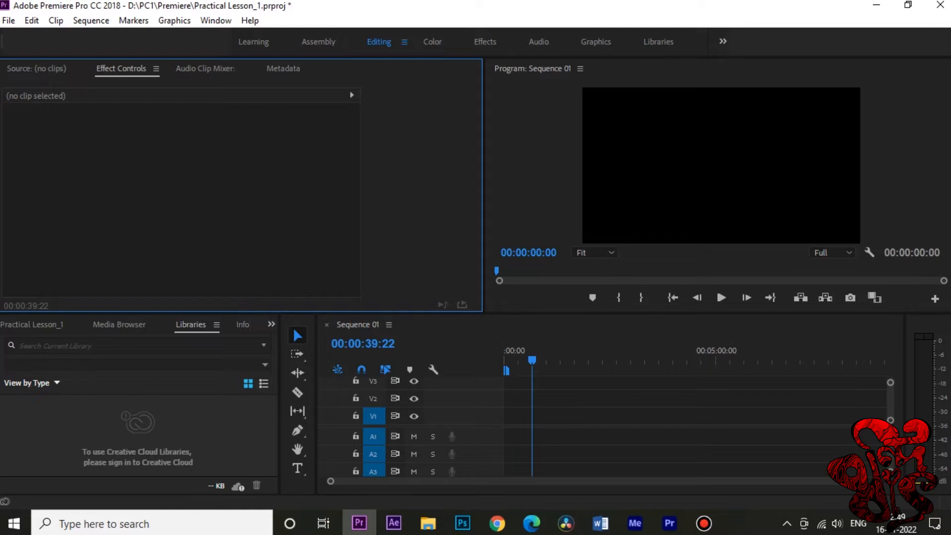
{"action": "key", "text": "shift+6"}
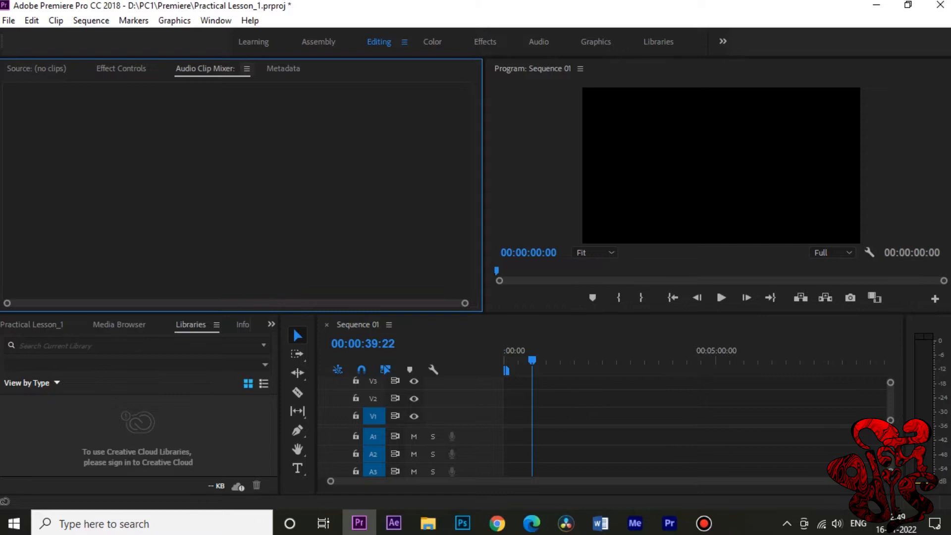
{"action": "left_click", "coordinate": [247, 69]}
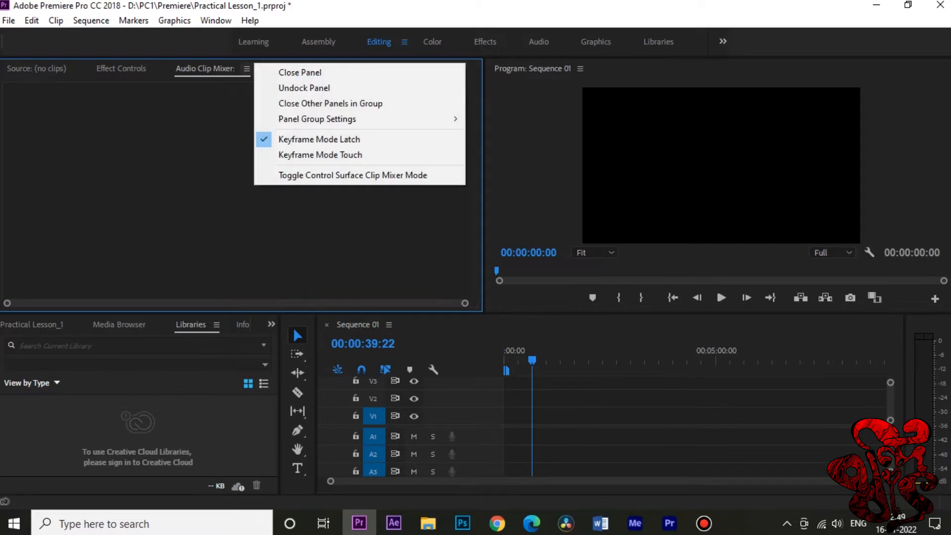
{"action": "key", "text": "Return"}
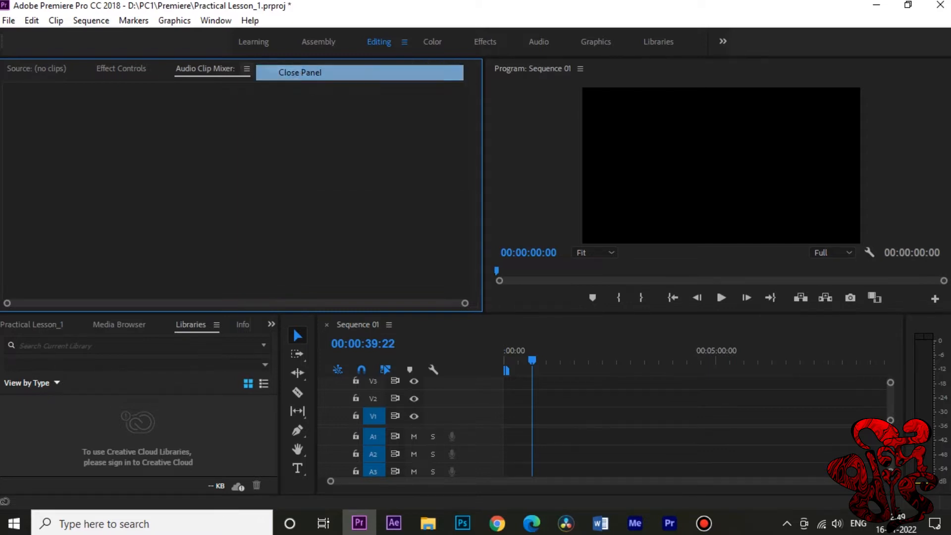
{"action": "left_click", "coordinate": [220, 69]}
{"action": "left_click", "coordinate": [274, 73]}
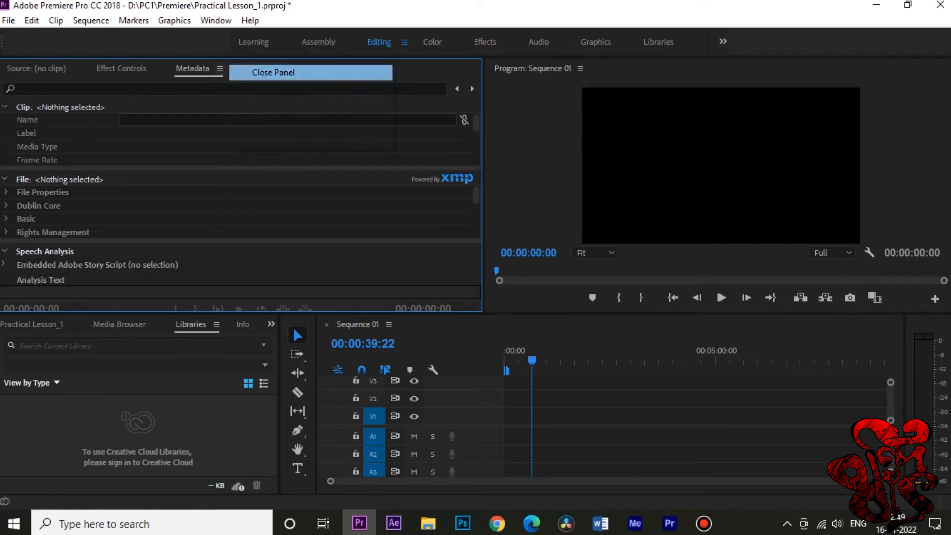
Step: Dock the Project panel in the Source monitor's group, after Effect Controls
{"action": "left_click", "coordinate": [33, 325]}
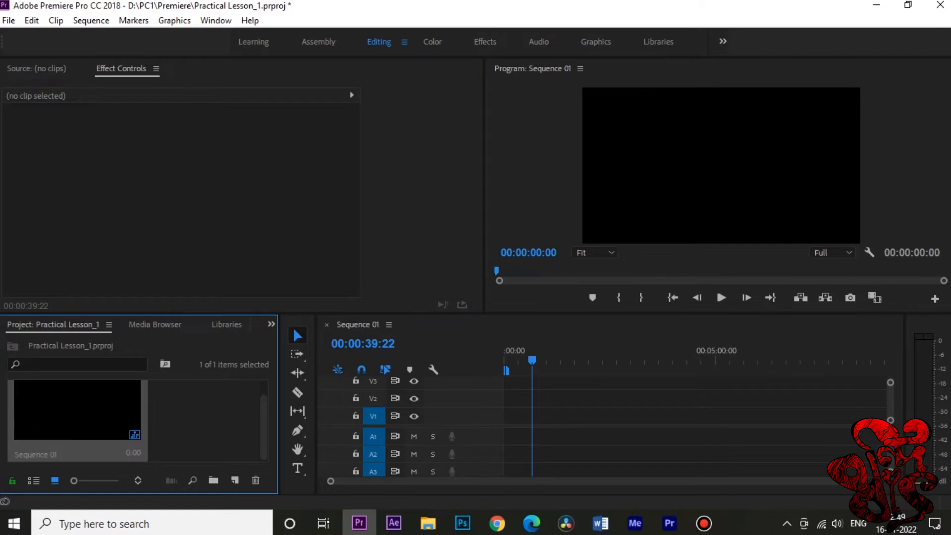
{"action": "left_click", "coordinate": [205, 421]}
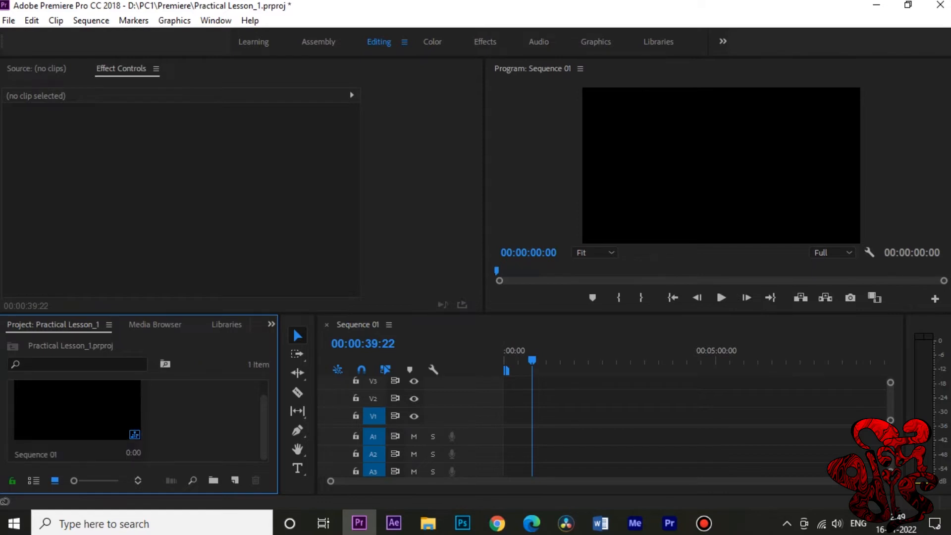
{"action": "left_click_drag", "start_coordinate": [53, 325], "coordinate": [238, 193]}
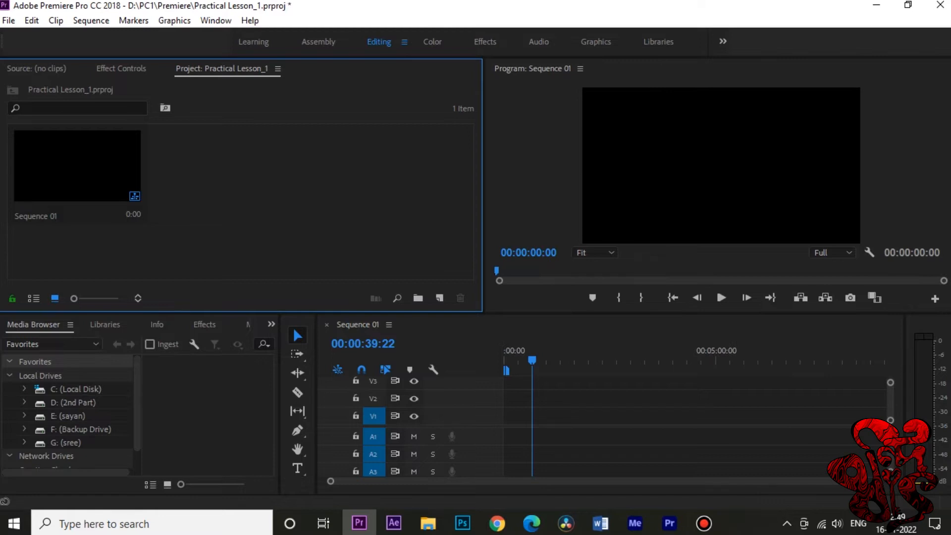
Step: Close the Media Browser, Libraries and Info panels
{"action": "left_click", "coordinate": [70, 325]}
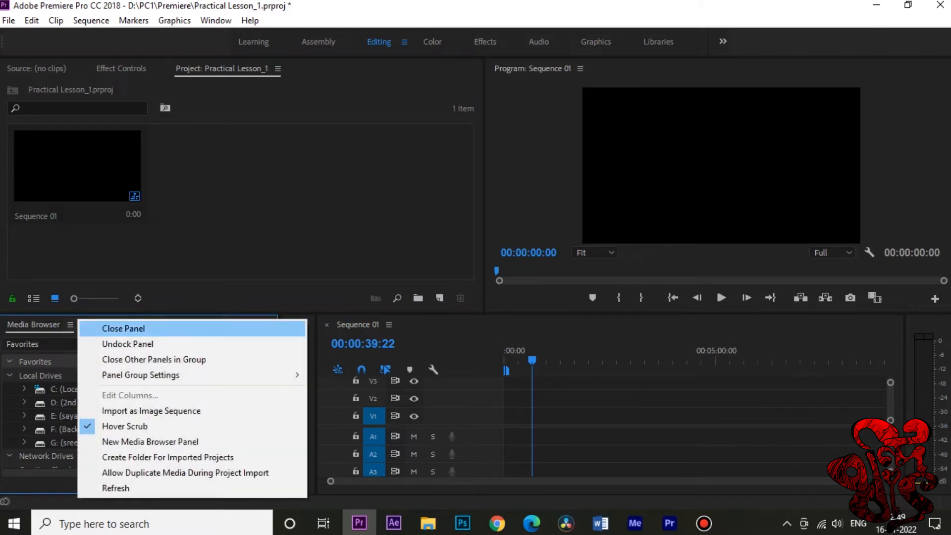
{"action": "left_click", "coordinate": [99, 328]}
{"action": "left_click", "coordinate": [48, 324]}
{"action": "left_click", "coordinate": [99, 328]}
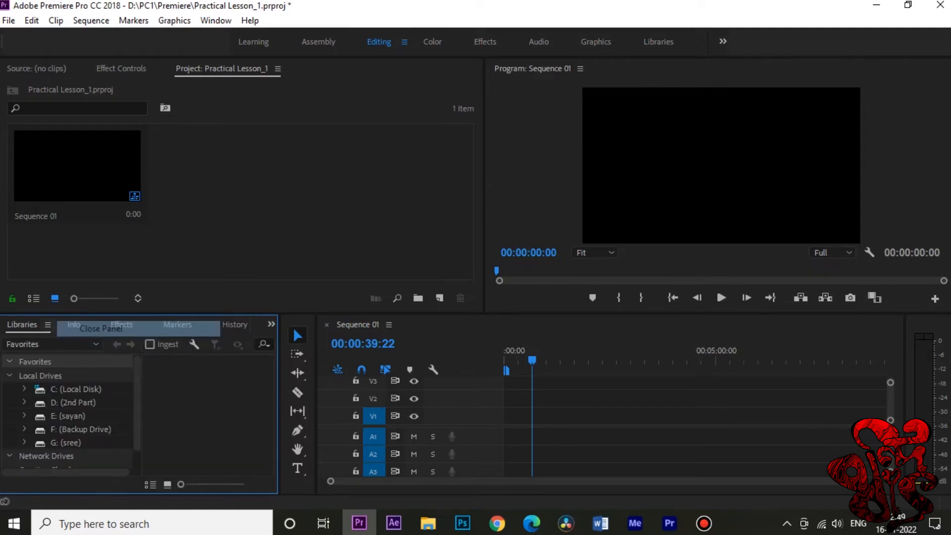
{"action": "left_click", "coordinate": [29, 325]}
{"action": "left_click", "coordinate": [83, 329]}
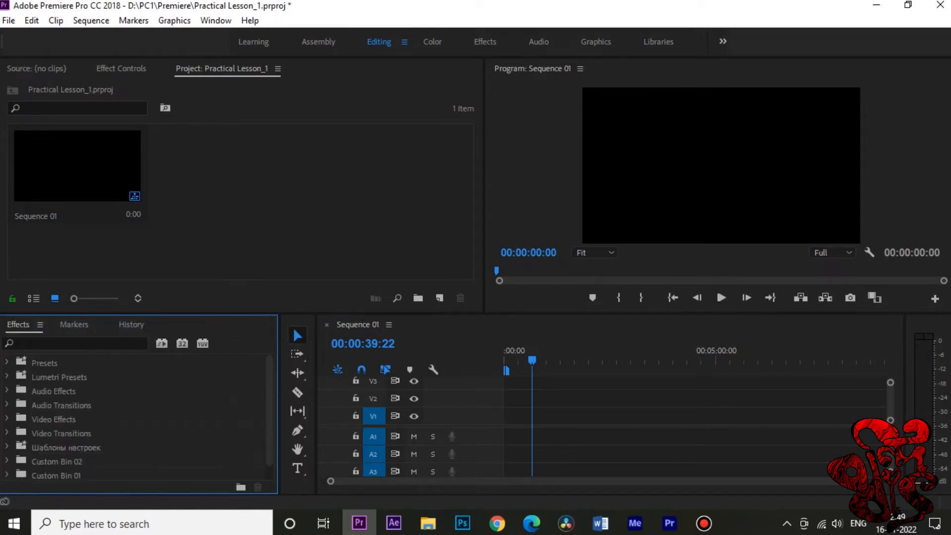
Step: Dock the Effects panel next to the Project panel and close the leftover History and Markers panels
{"action": "left_click_drag", "start_coordinate": [18, 325], "coordinate": [240, 183]}
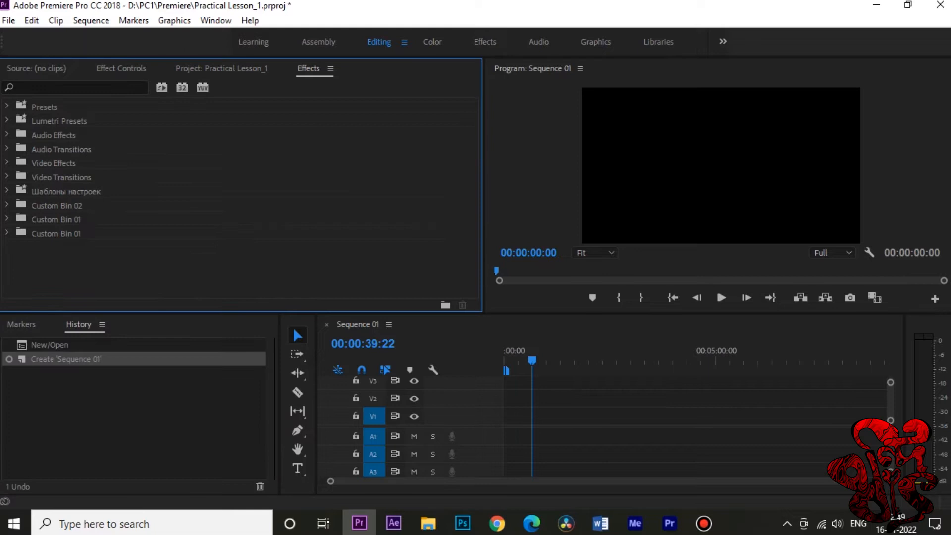
{"action": "left_click", "coordinate": [102, 324]}
{"action": "left_click", "coordinate": [139, 328]}
{"action": "left_click", "coordinate": [46, 324]}
{"action": "left_click", "coordinate": [99, 329]}
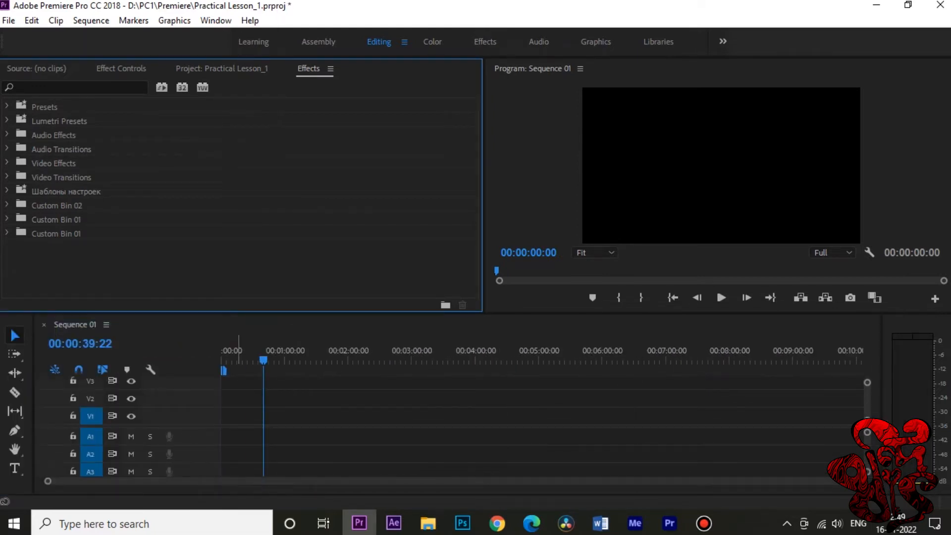
Step: Make the Timeline panel taller and target video tracks V2 and V3
{"action": "left_click_drag", "start_coordinate": [222, 313], "coordinate": [223, 284]}
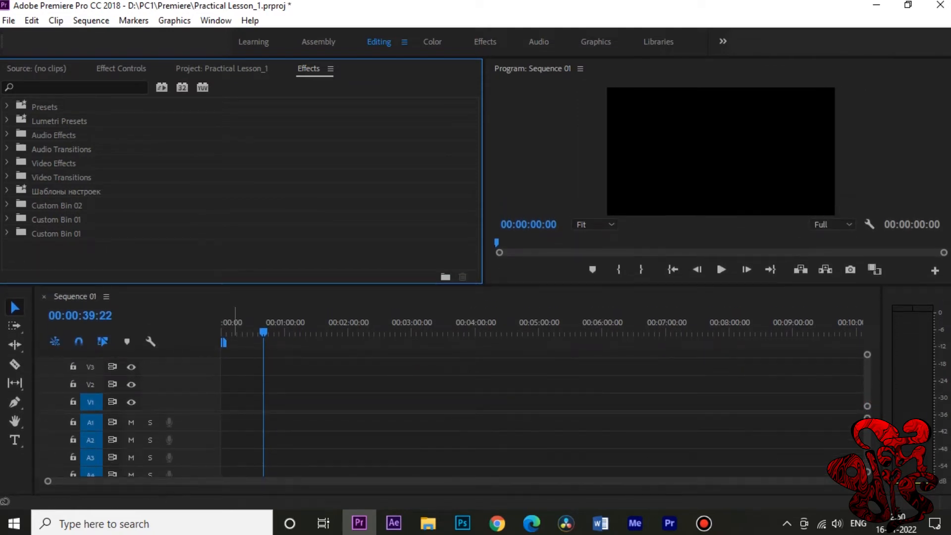
{"action": "left_click", "coordinate": [91, 384]}
{"action": "left_click", "coordinate": [91, 366]}
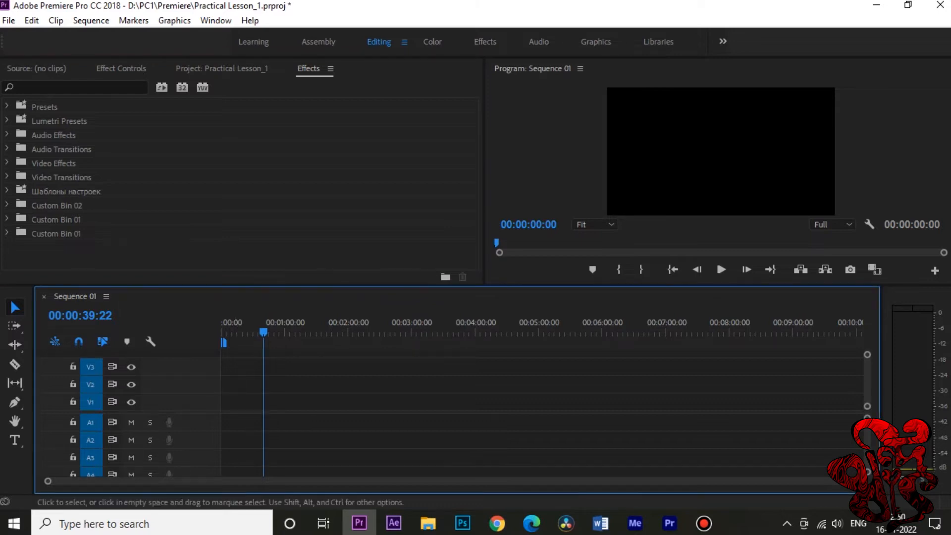
{"action": "key", "text": "ctrl+s"}
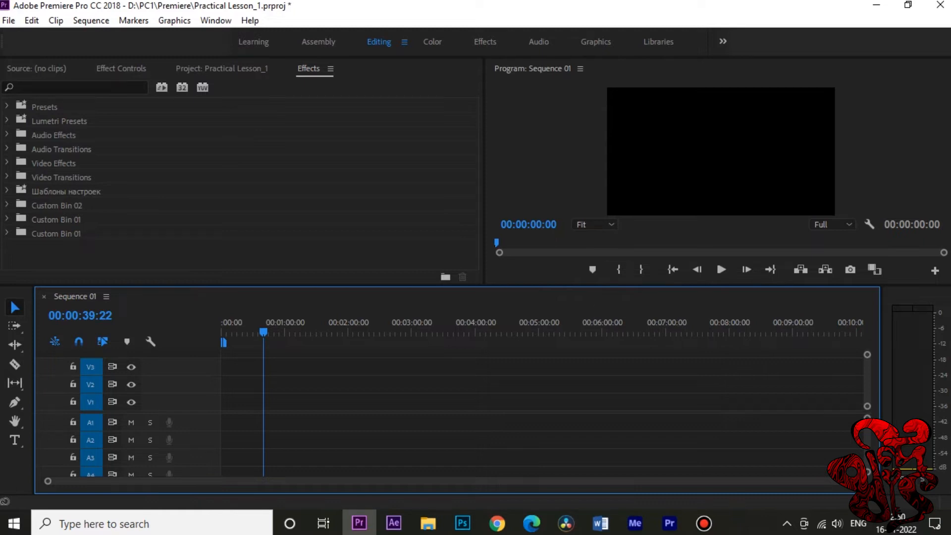
{"action": "left_click", "coordinate": [595, 224]}
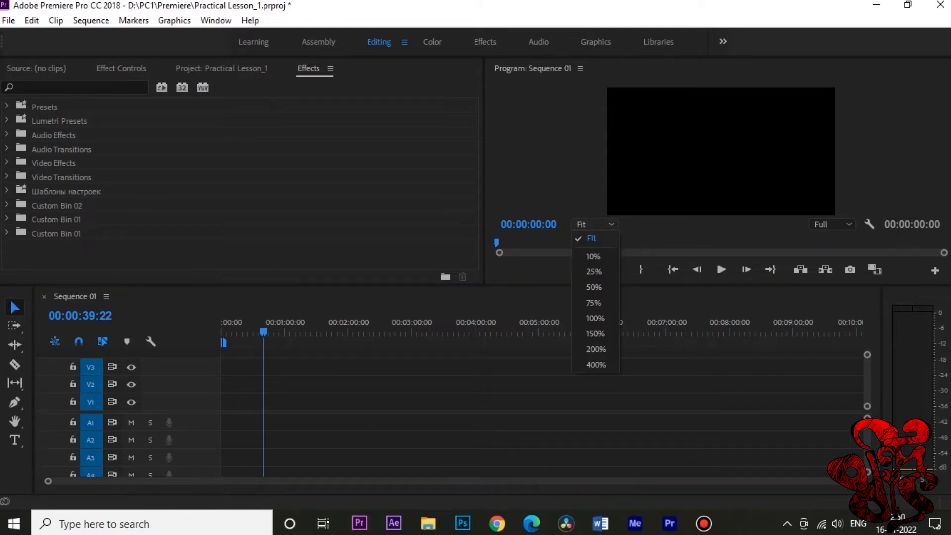
{"action": "left_click", "coordinate": [594, 224]}
{"action": "left_click", "coordinate": [594, 224]}
{"action": "left_click", "coordinate": [594, 225]}
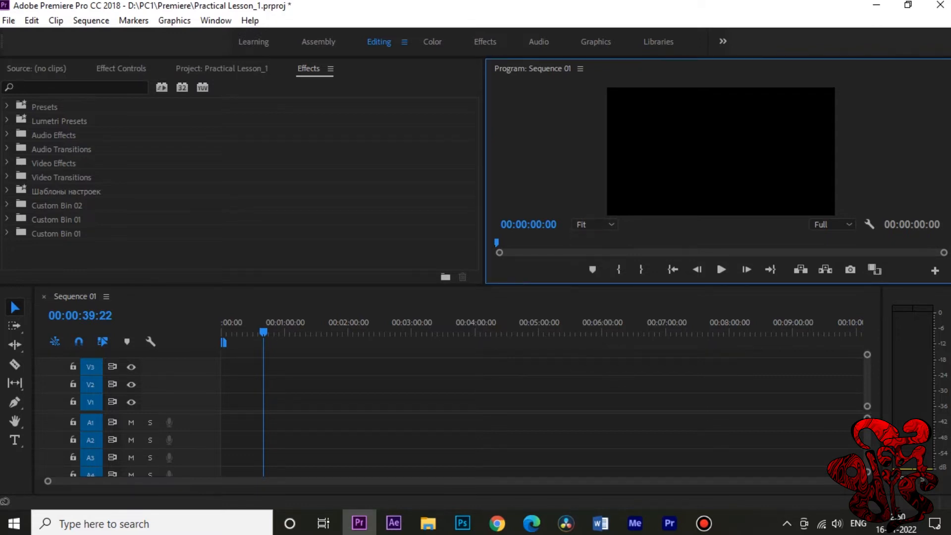
Step: Try the 1/2 and 1/4 playback resolutions in the Program monitor and return it to Full
{"action": "left_click", "coordinate": [832, 224]}
{"action": "left_click", "coordinate": [828, 252]}
{"action": "left_click", "coordinate": [833, 225]}
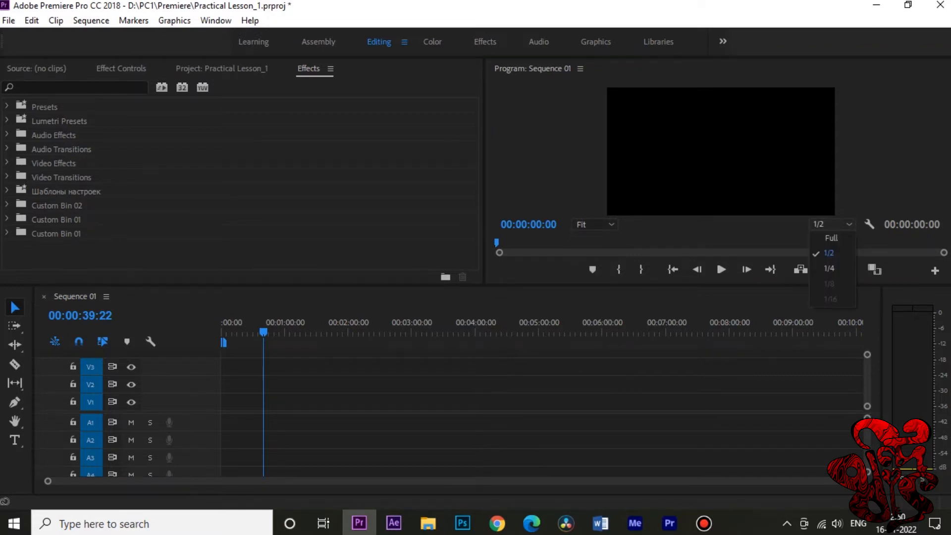
{"action": "left_click", "coordinate": [829, 269]}
{"action": "left_click", "coordinate": [832, 224]}
{"action": "left_click", "coordinate": [832, 238]}
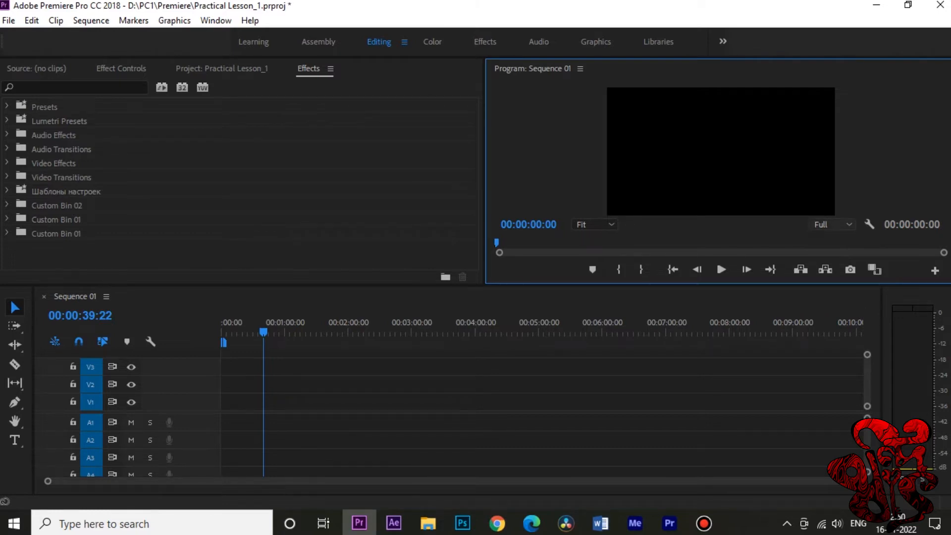
{"action": "left_click", "coordinate": [832, 224]}
{"action": "left_click", "coordinate": [832, 238]}
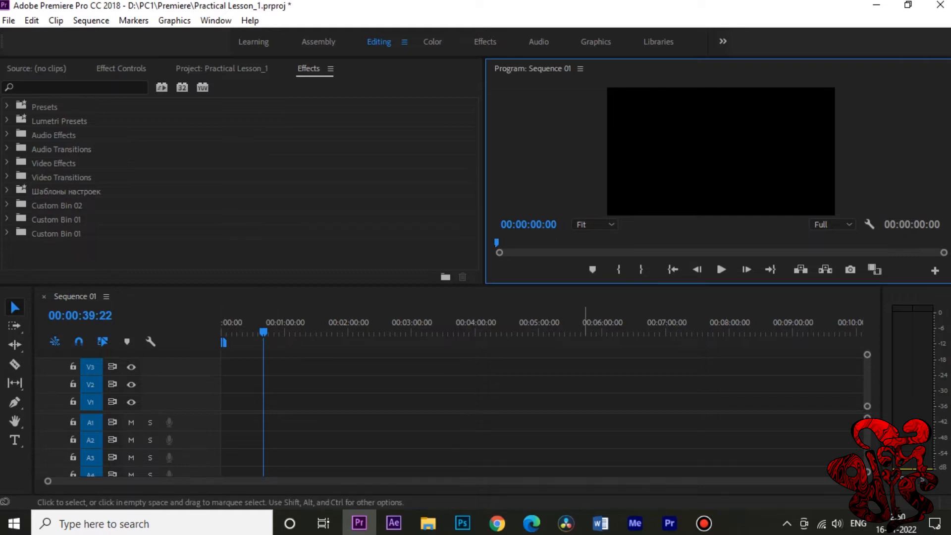
Step: Extend the end of Sequence 01's work area bar to about 00:03:45:00 and display the Project panel
{"action": "left_click_drag", "start_coordinate": [223, 342], "coordinate": [458, 342]}
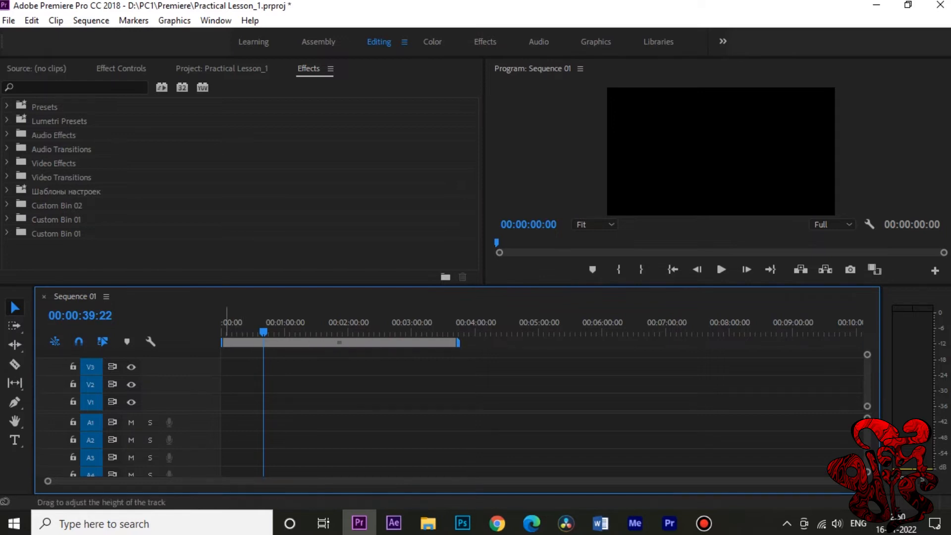
{"action": "left_click", "coordinate": [36, 69]}
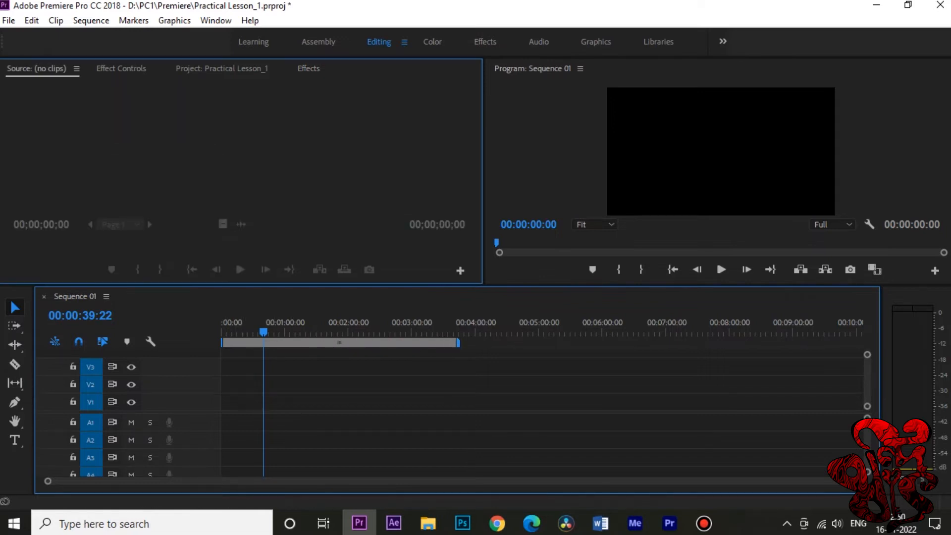
{"action": "left_click", "coordinate": [121, 69]}
{"action": "left_click", "coordinate": [222, 69]}
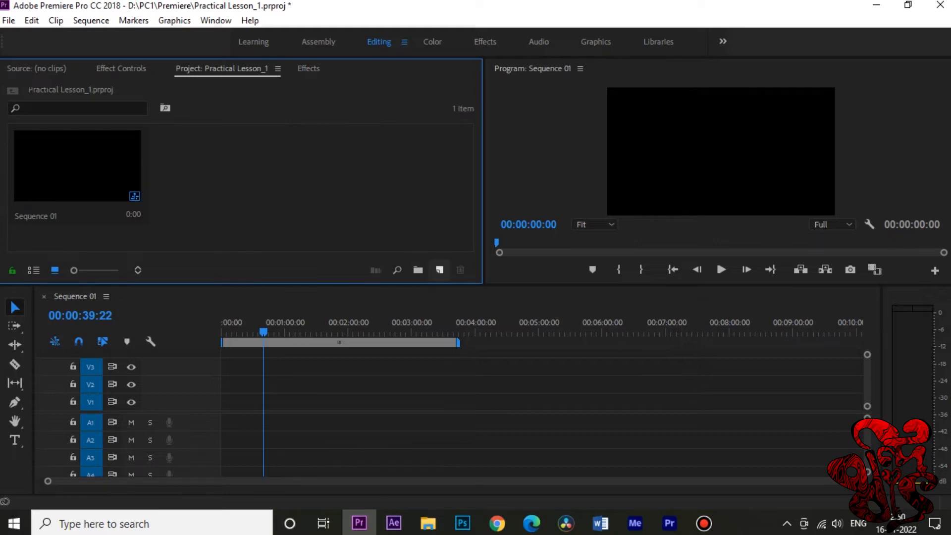
{"action": "left_click", "coordinate": [439, 270]}
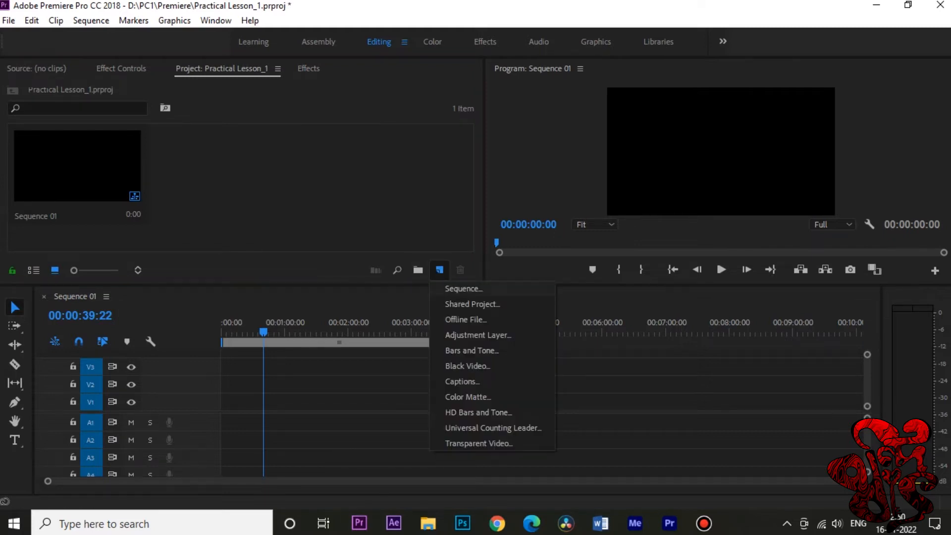
{"action": "left_click", "coordinate": [390, 194]}
{"action": "right_click", "coordinate": [389, 195]}
{"action": "mouse_move", "coordinate": [432, 255]}
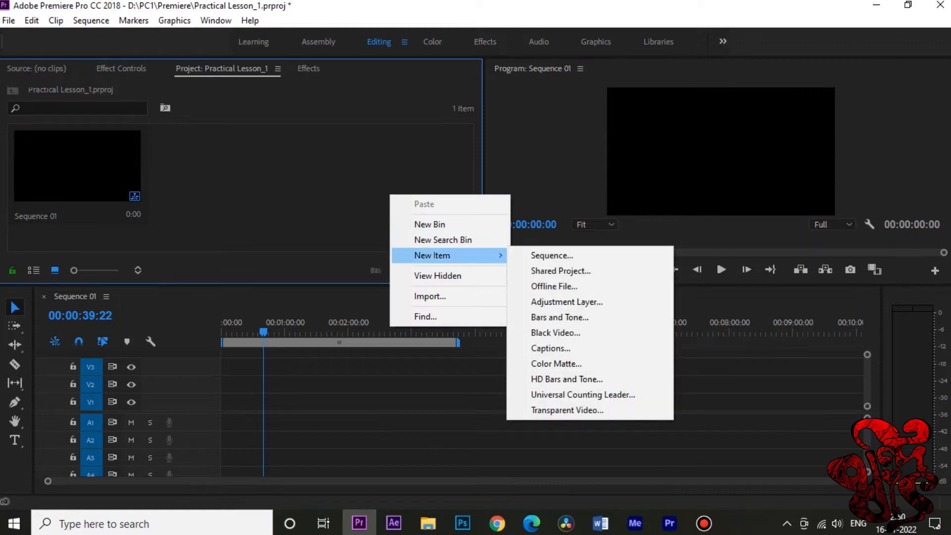
{"action": "right_click", "coordinate": [387, 156]}
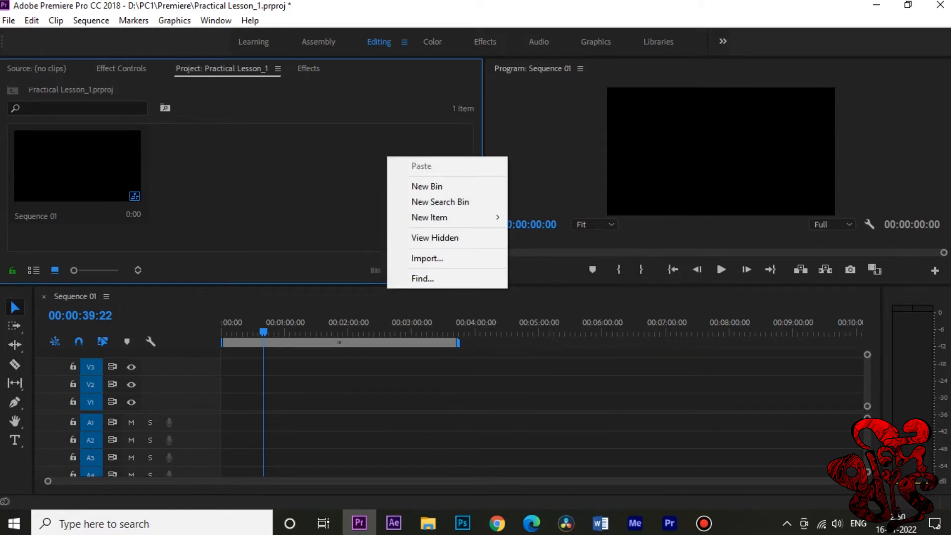
{"action": "key", "text": "Escape"}
{"action": "key", "text": "ctrl+i"}
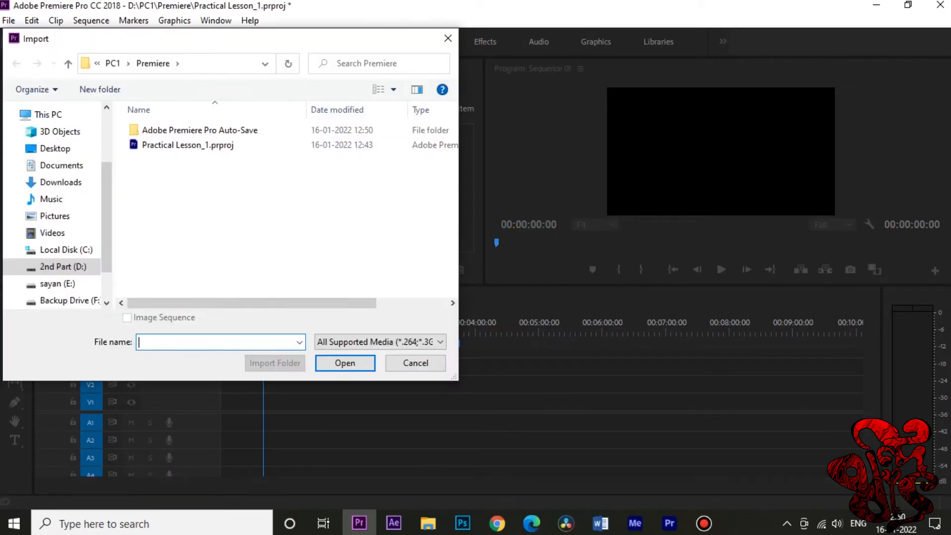
{"action": "left_click", "coordinate": [448, 38]}
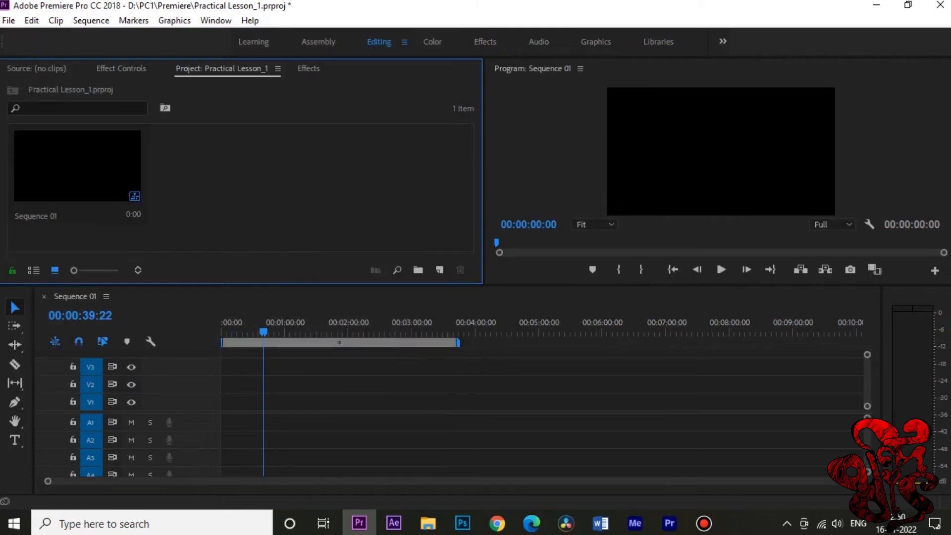
Step: Import all the MOV clips from the D:\PC1\Rush folder into the project
{"action": "key", "text": "ctrl+i"}
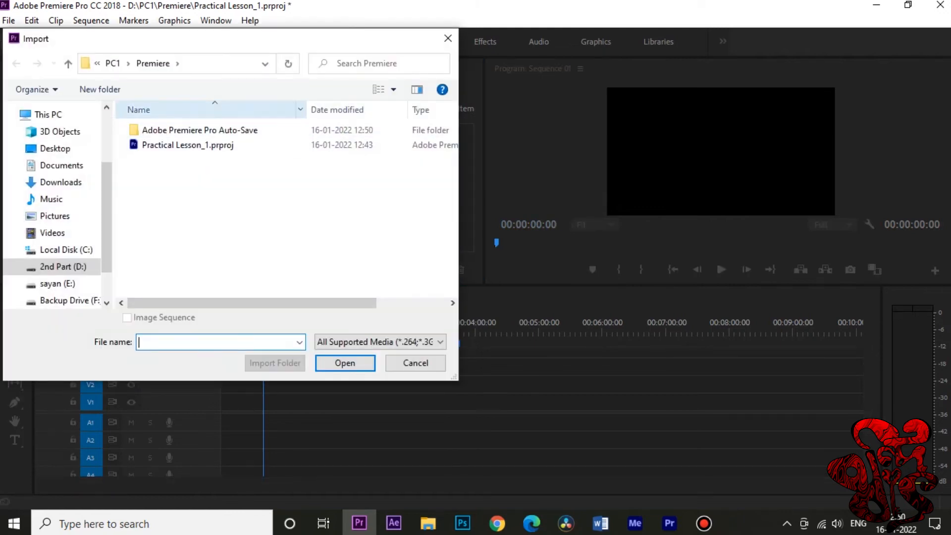
{"action": "left_click", "coordinate": [113, 63]}
{"action": "double_click", "coordinate": [152, 145]}
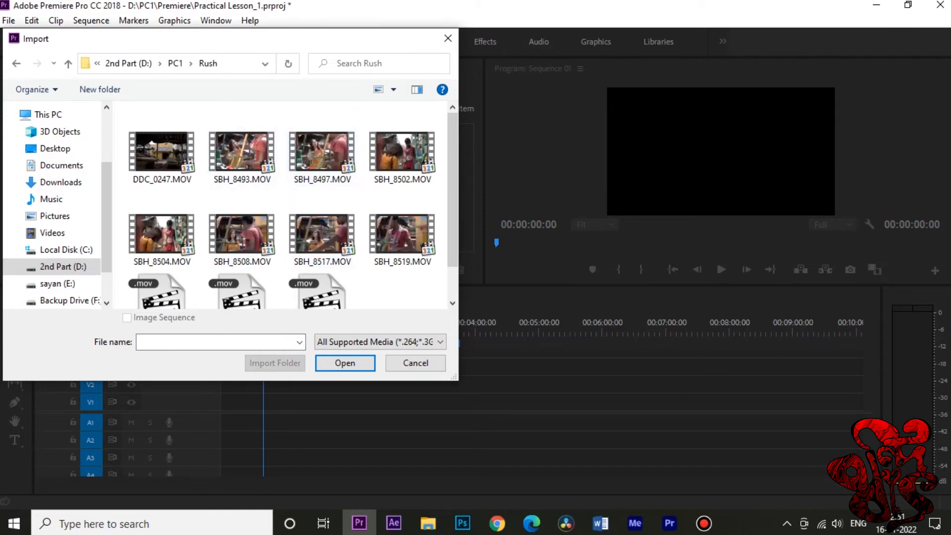
{"action": "key", "text": "ctrl+a"}
{"action": "key", "text": "Return"}
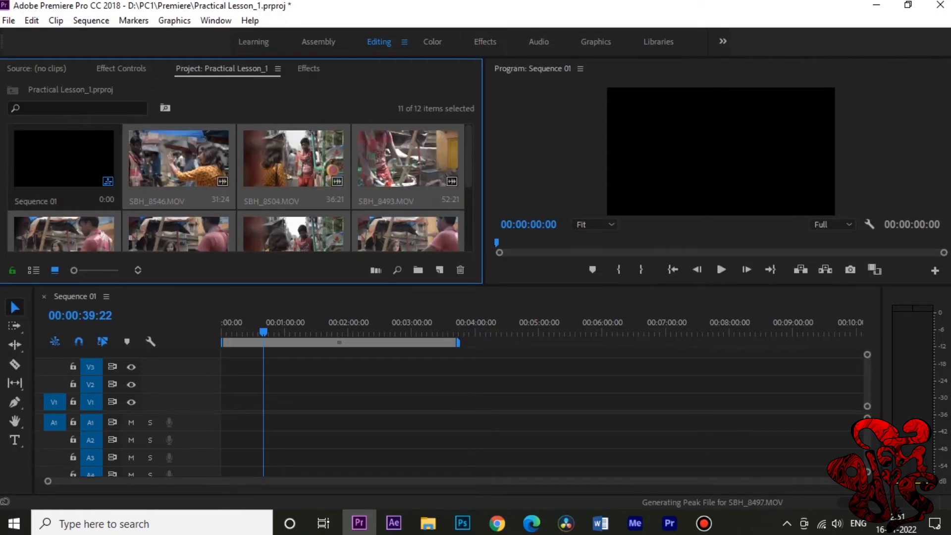
Step: Show the project's items in List View
{"action": "scroll", "coordinate": [423, 211], "scroll_direction": "up", "scroll_amount": 3}
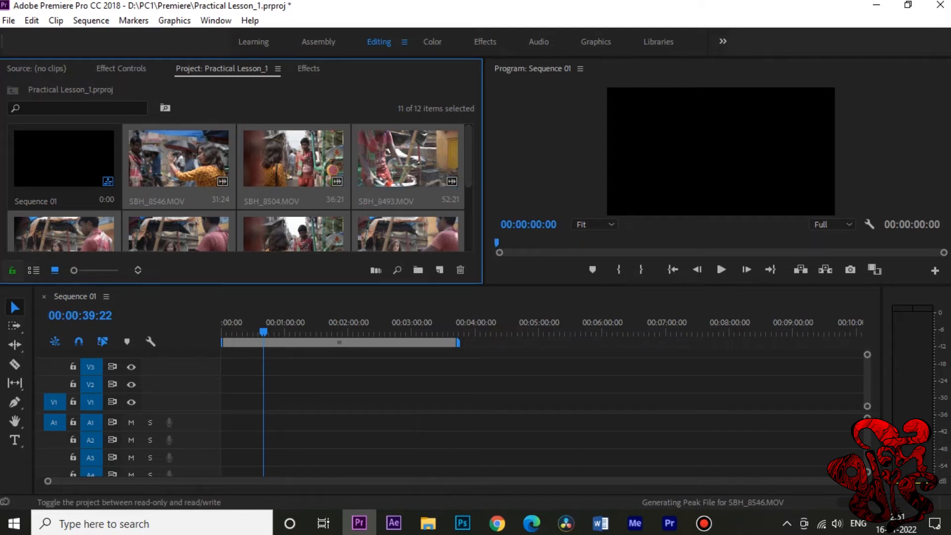
{"action": "left_click", "coordinate": [34, 270]}
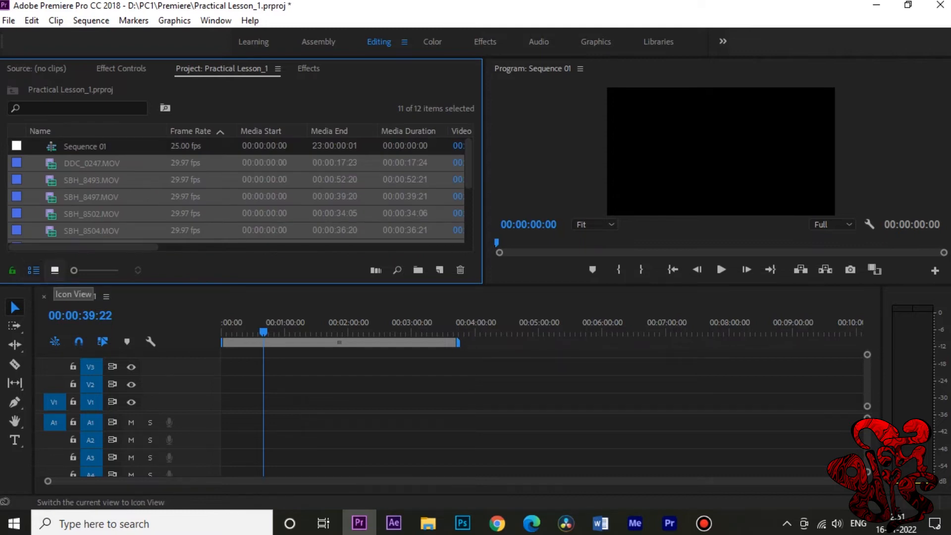
Step: Show the project's items in Icon View and toggle the V1 and A1 source patching in Sequence 01
{"action": "left_click", "coordinate": [55, 270]}
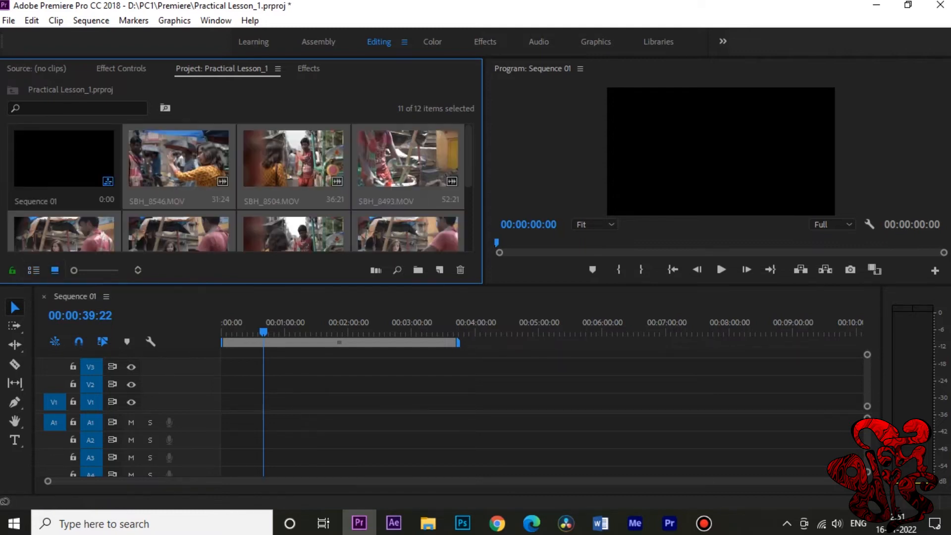
{"action": "left_click", "coordinate": [307, 389]}
{"action": "left_click", "coordinate": [54, 402]}
{"action": "left_click", "coordinate": [53, 403]}
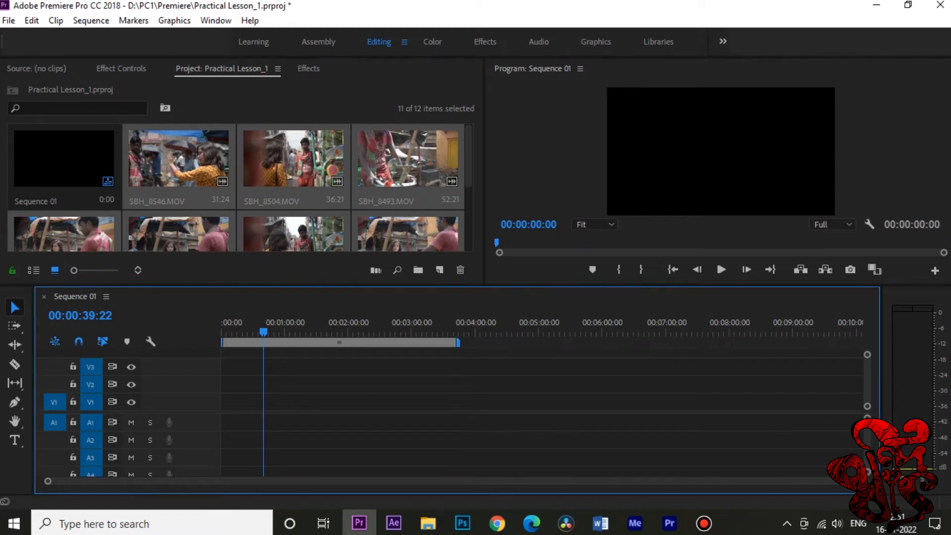
{"action": "left_click", "coordinate": [54, 422]}
Step: Enable A1 source patching and place DDC_0247.MOV on V1 and A1 at the playhead, keeping the existing sequence settings
{"action": "left_click", "coordinate": [307, 203]}
{"action": "scroll", "coordinate": [300, 198], "scroll_direction": "down", "scroll_amount": 2}
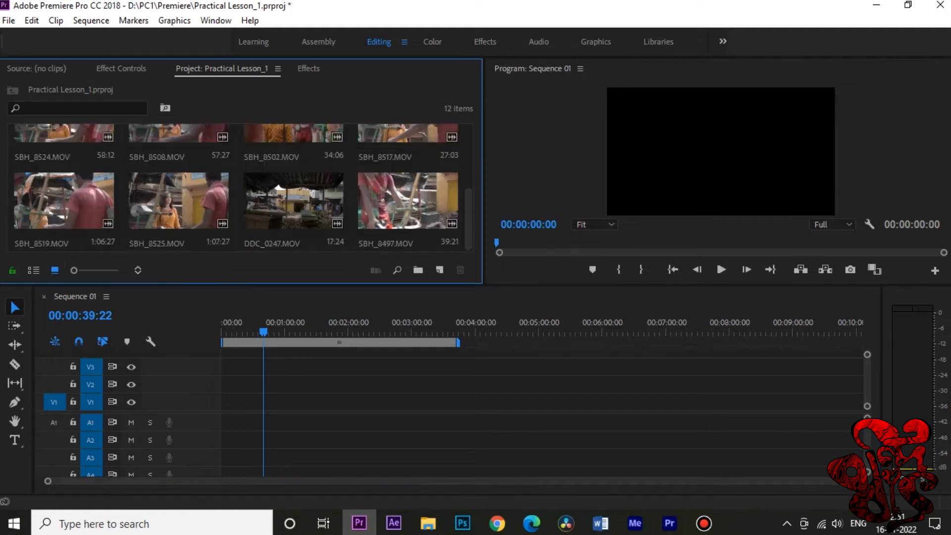
{"action": "left_click_drag", "start_coordinate": [299, 198], "coordinate": [320, 206]}
{"action": "left_click", "coordinate": [54, 422]}
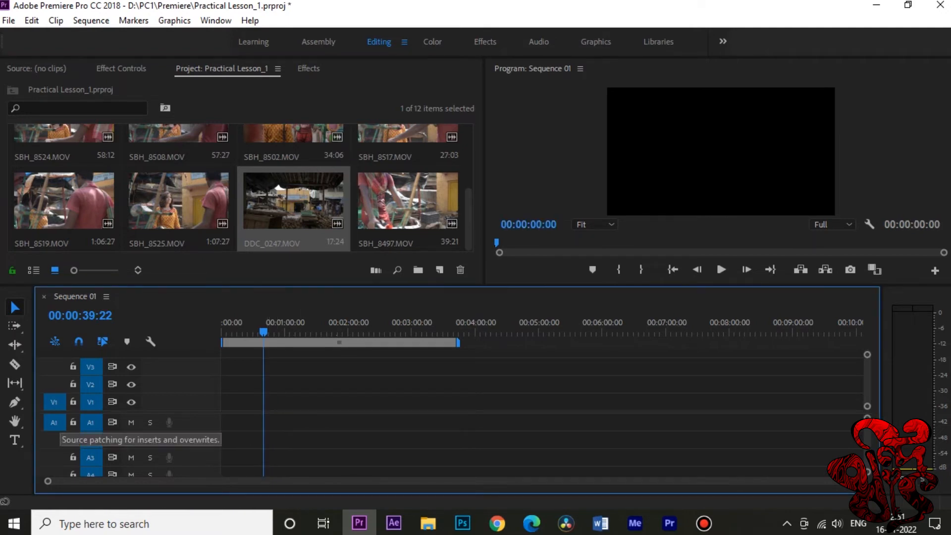
{"action": "left_click_drag", "start_coordinate": [260, 225], "coordinate": [271, 403]}
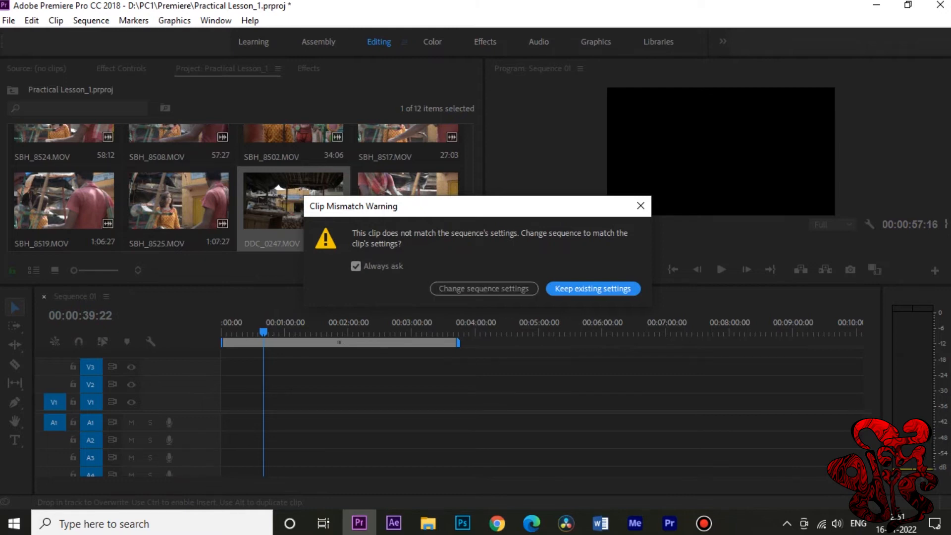
{"action": "key", "text": "Return"}
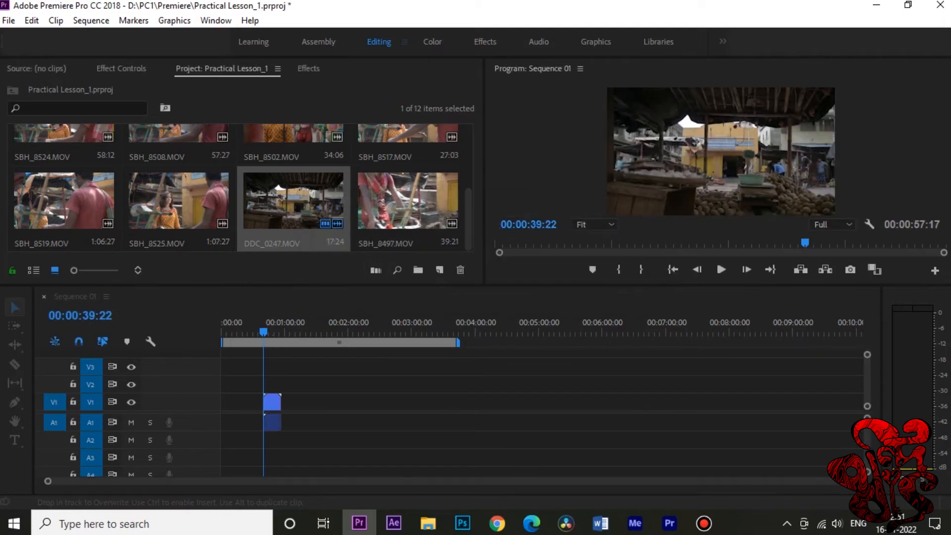
Step: Move the DDC_0247.MOV clip earlier to start at about 00:00:22:14 and set the playhead at 00:00:26:23
{"action": "key", "text": "equal"}
{"action": "key", "text": "equal"}
{"action": "key", "text": "equal"}
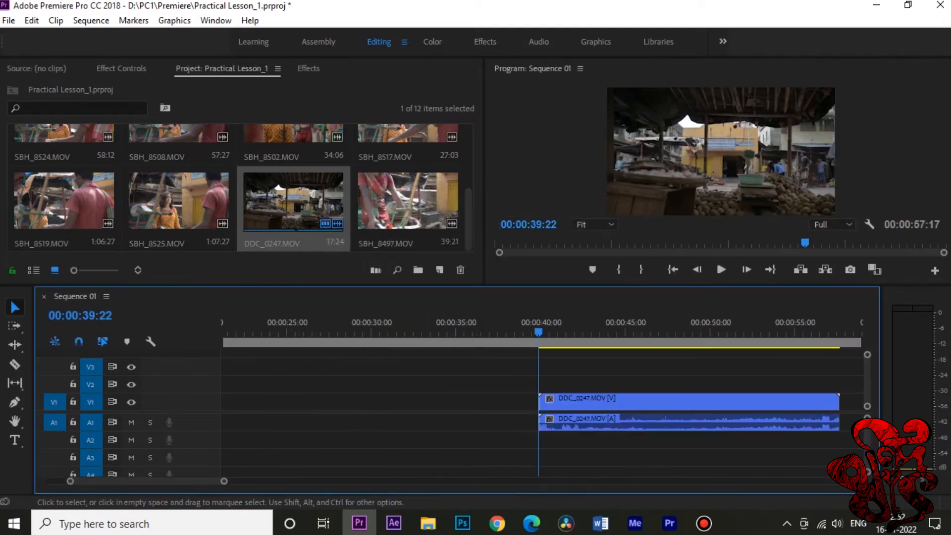
{"action": "left_click_drag", "start_coordinate": [608, 401], "coordinate": [349, 402]}
{"action": "left_click_drag", "start_coordinate": [343, 327], "coordinate": [319, 328]}
{"action": "left_click_drag", "start_coordinate": [451, 402], "coordinate": [381, 402]}
{"action": "mouse_move", "coordinate": [311, 402]}
{"action": "left_mouse_down"}
{"action": "mouse_move", "coordinate": [256, 402]}
{"action": "mouse_move", "coordinate": [311, 402]}
{"action": "left_mouse_up"}
Step: Open the timeline's DDC_0247.MOV clip in the Source monitor and play it to about 00:00:07:19
{"action": "double_click", "coordinate": [324, 402]}
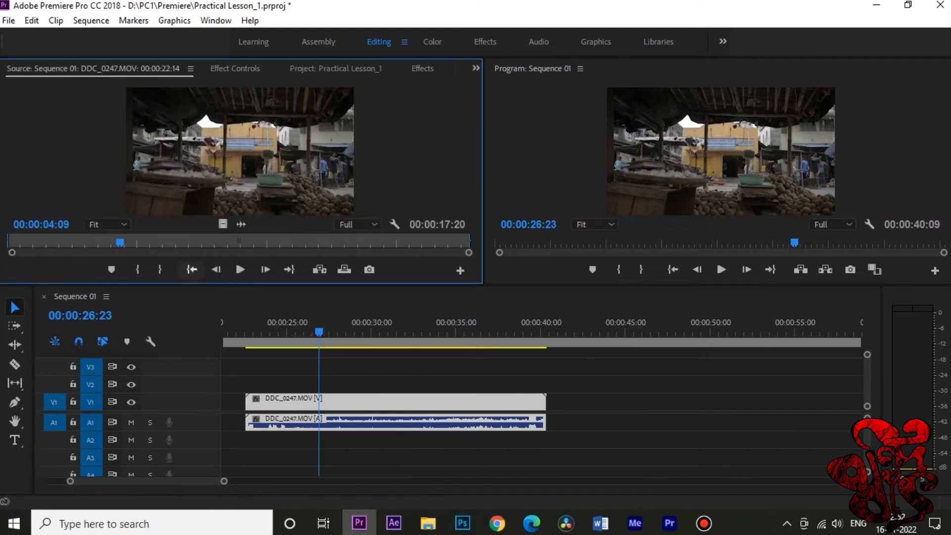
{"action": "left_click", "coordinate": [240, 269]}
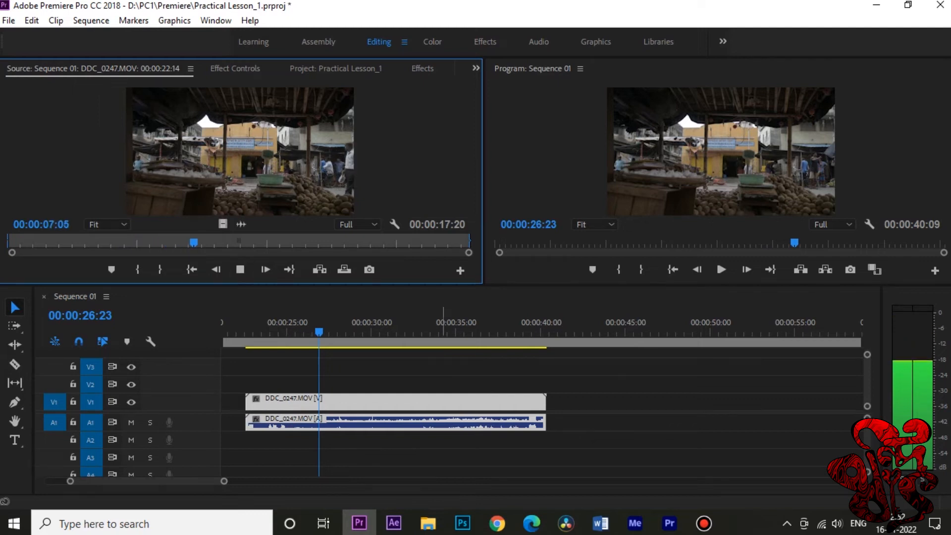
{"action": "key", "text": "space"}
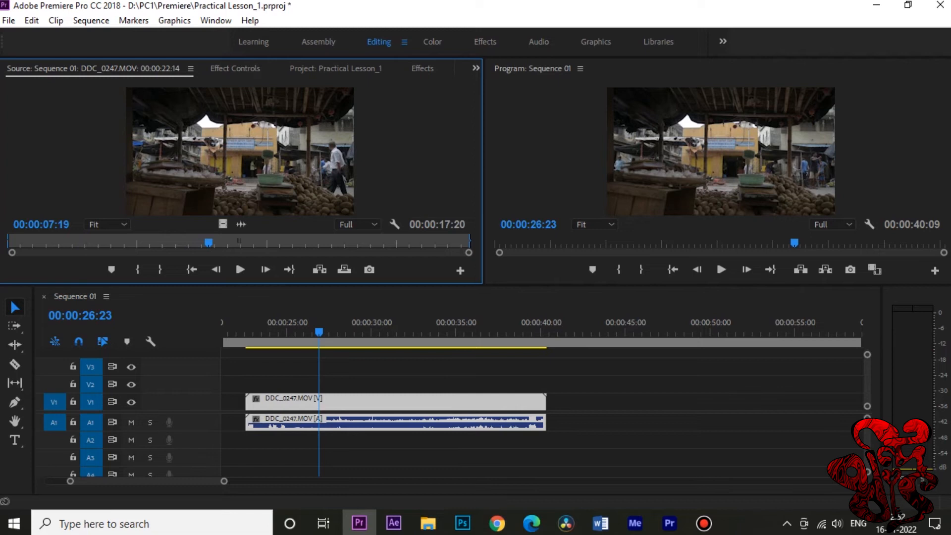
Step: Maximize and restore the Source monitor, the Timeline and the Program monitor in turn
{"action": "key", "text": "grave"}
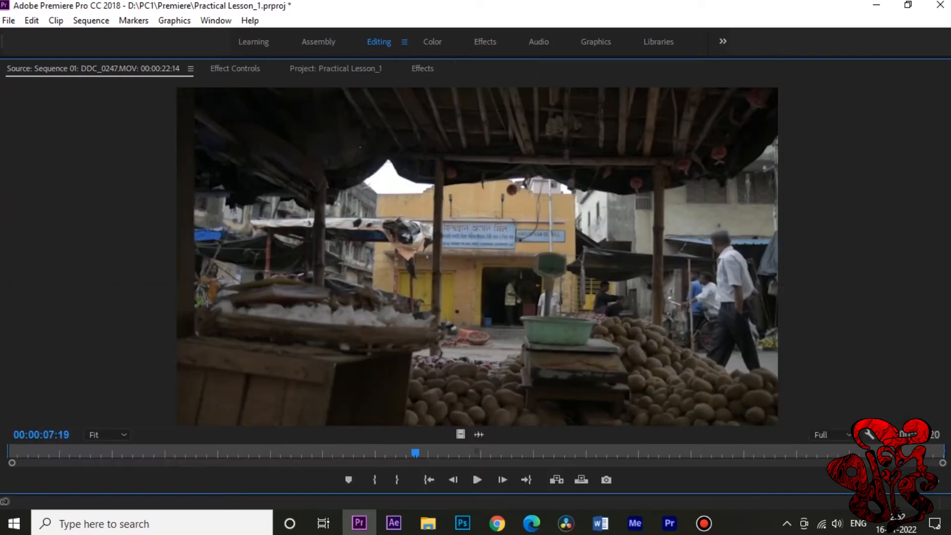
{"action": "key", "text": "grave"}
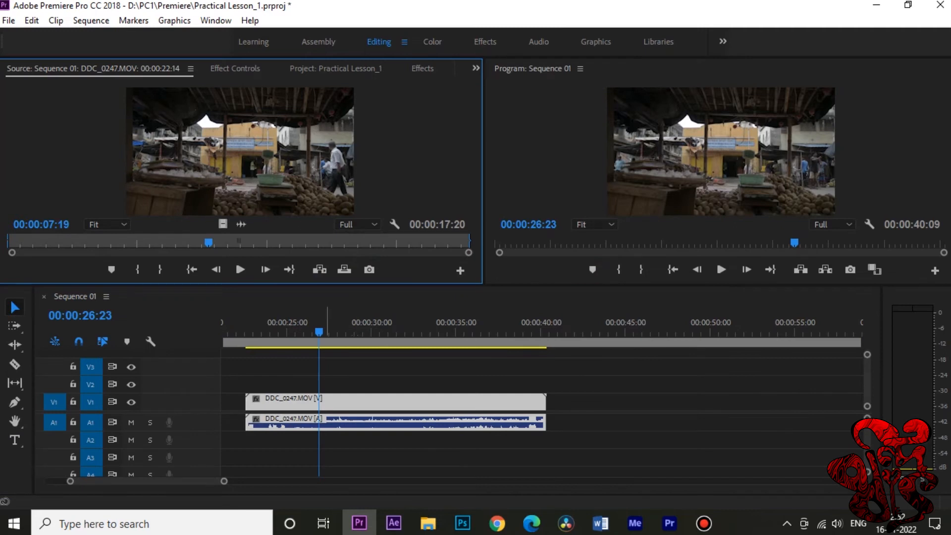
{"action": "key", "text": "grave"}
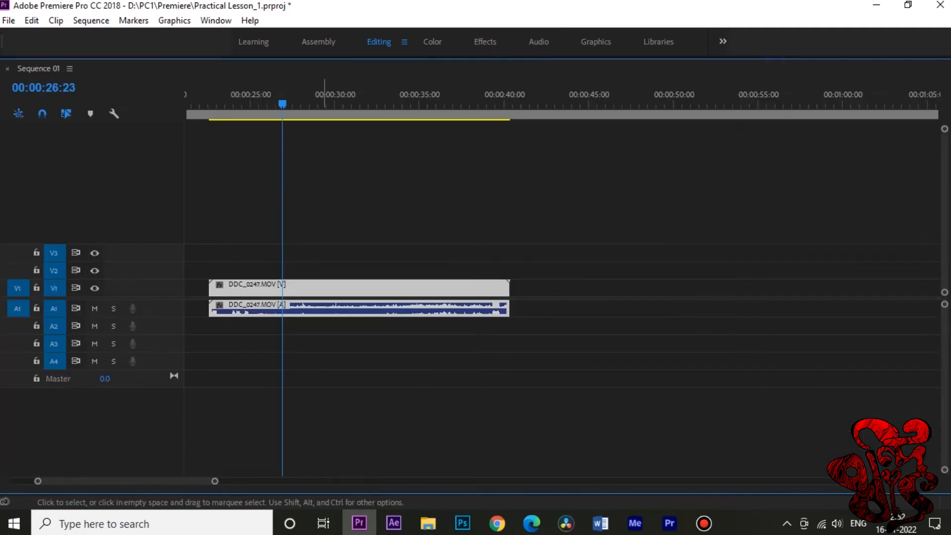
{"action": "key", "text": "grave"}
{"action": "key", "text": "shift+4"}
{"action": "key", "text": "grave"}
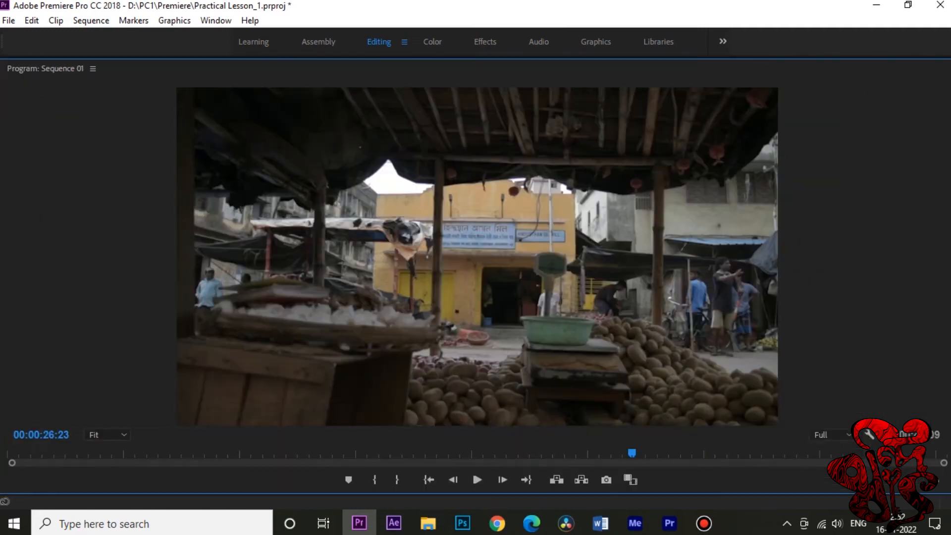
{"action": "key", "text": "grave"}
Step: Play DDC_0247.MOV to its end in the maximized Source monitor, pausing along the way, and restore the panel layout
{"action": "key", "text": "shift+2"}
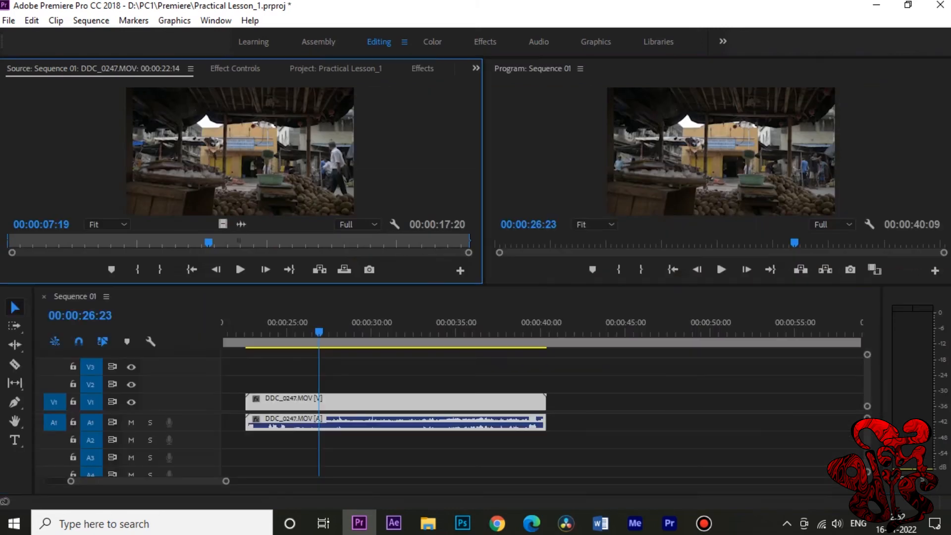
{"action": "key", "text": "grave"}
{"action": "key", "text": "space"}
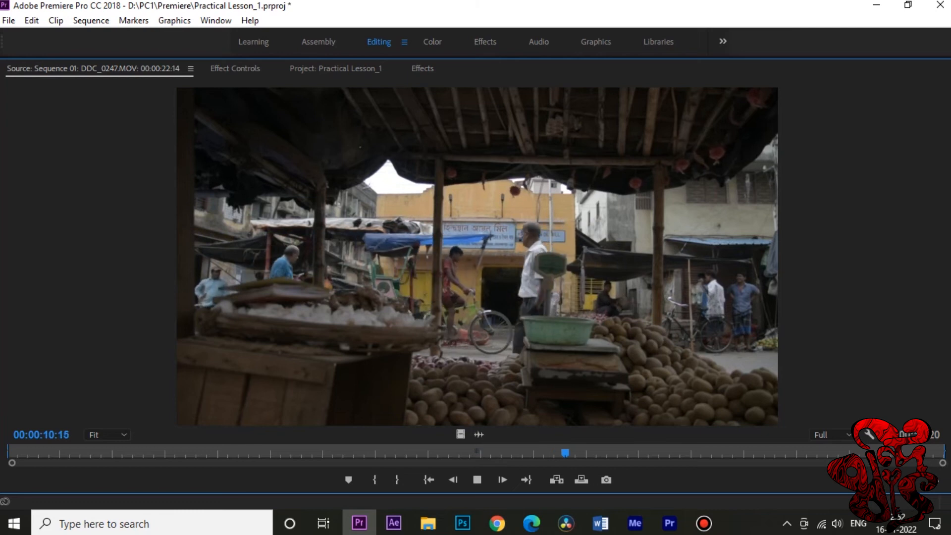
{"action": "key", "text": "space"}
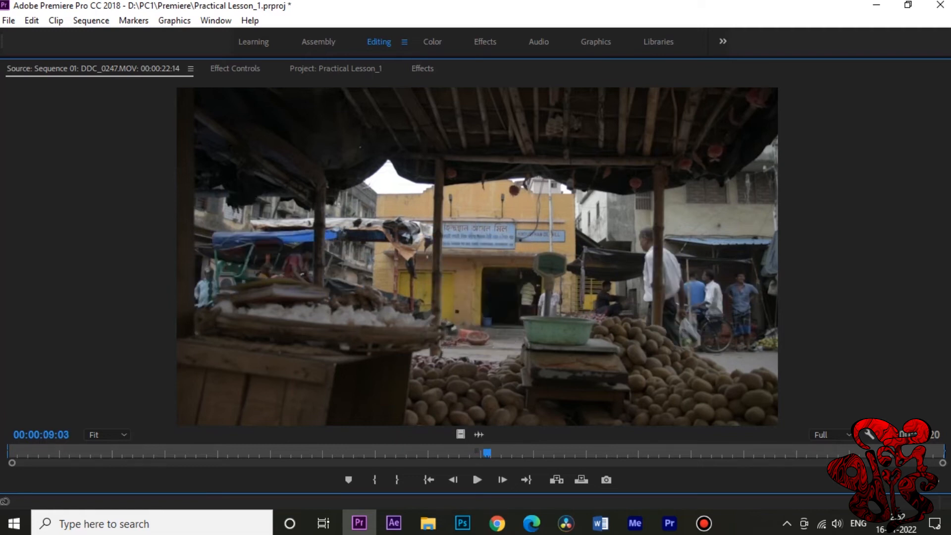
{"action": "key", "text": "space"}
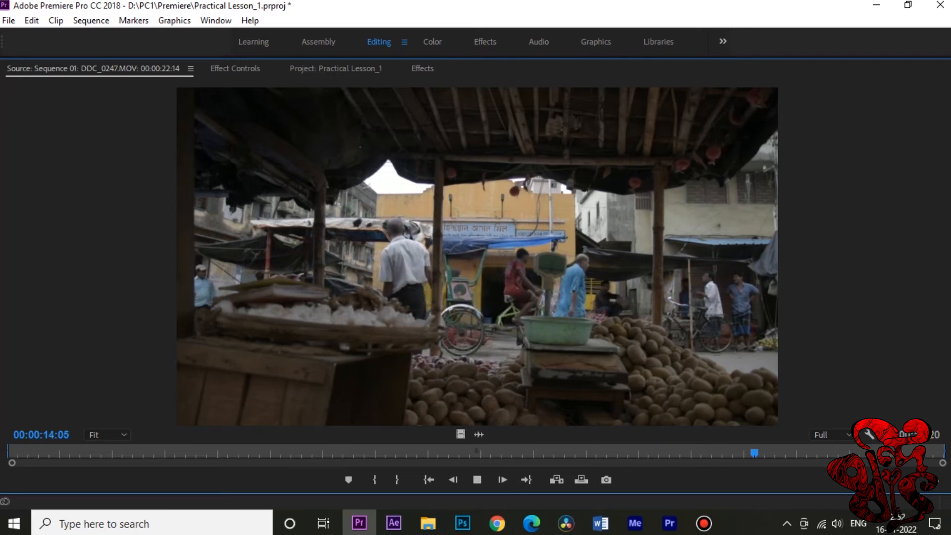
{"action": "key", "text": "space"}
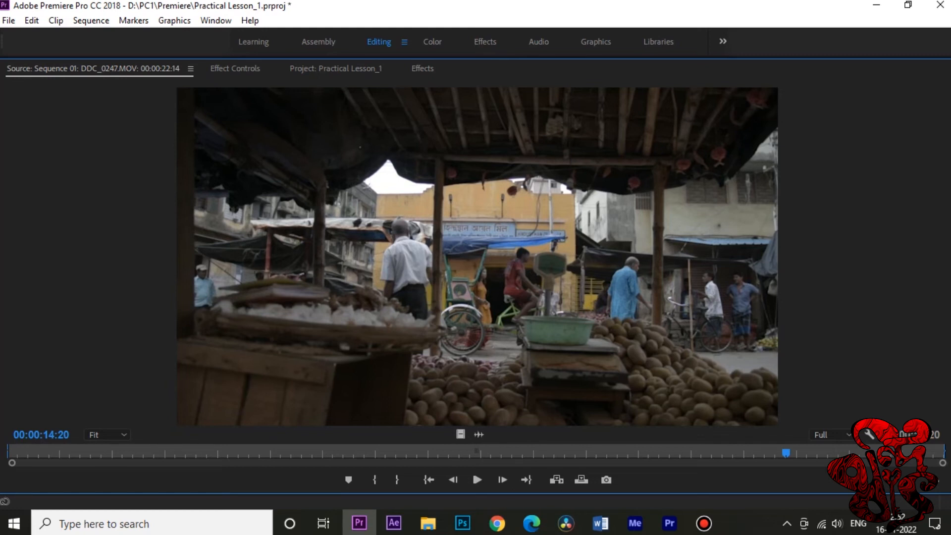
{"action": "key", "text": "space"}
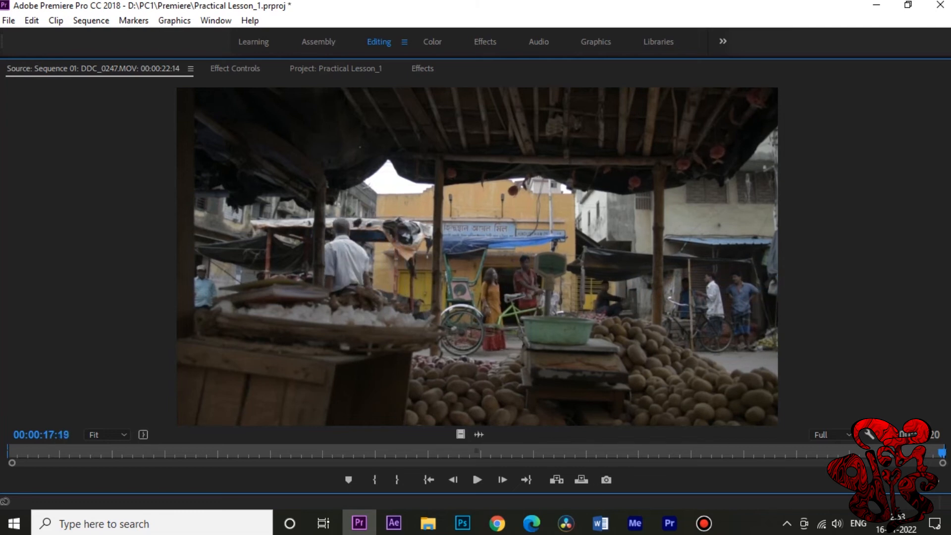
{"action": "key", "text": "grave"}
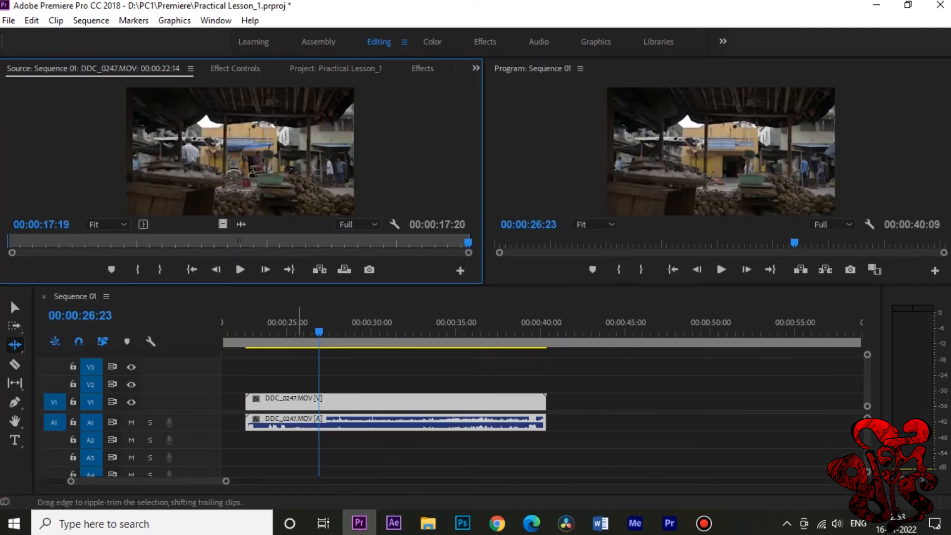
Step: With the Selection tool, set the playhead to 00:00:26:00 and move the DDC_0247.MOV clip to start at 00:00:21:19
{"action": "key", "text": "v"}
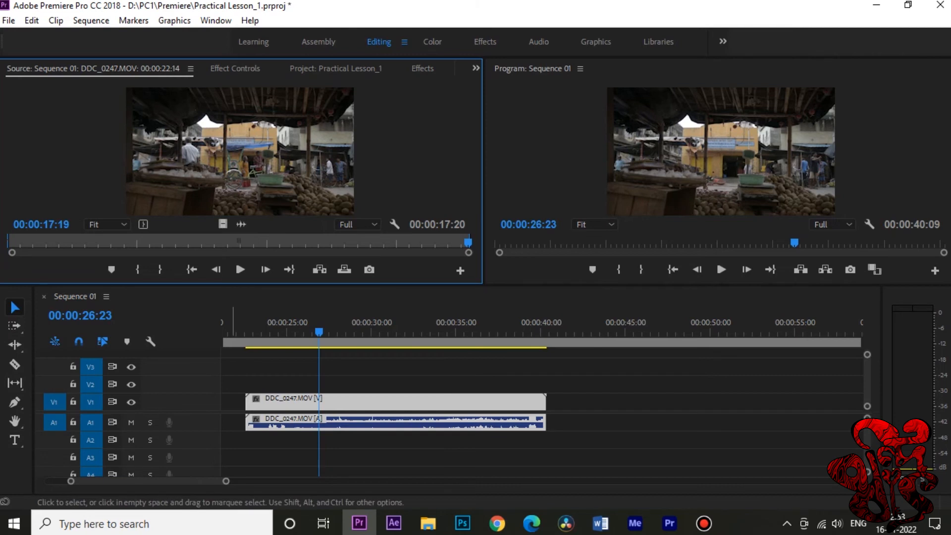
{"action": "left_click", "coordinate": [233, 381]}
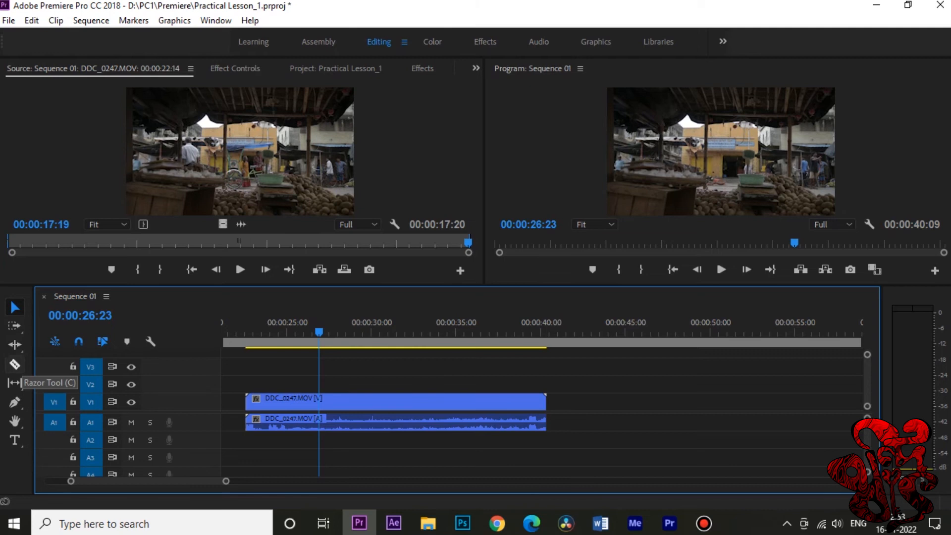
{"action": "left_click", "coordinate": [267, 331]}
{"action": "left_click_drag", "start_coordinate": [267, 331], "coordinate": [304, 332]}
{"action": "mouse_move", "coordinate": [303, 421]}
{"action": "left_mouse_down"}
{"action": "mouse_move", "coordinate": [281, 425]}
{"action": "mouse_move", "coordinate": [289, 425]}
{"action": "left_mouse_up"}
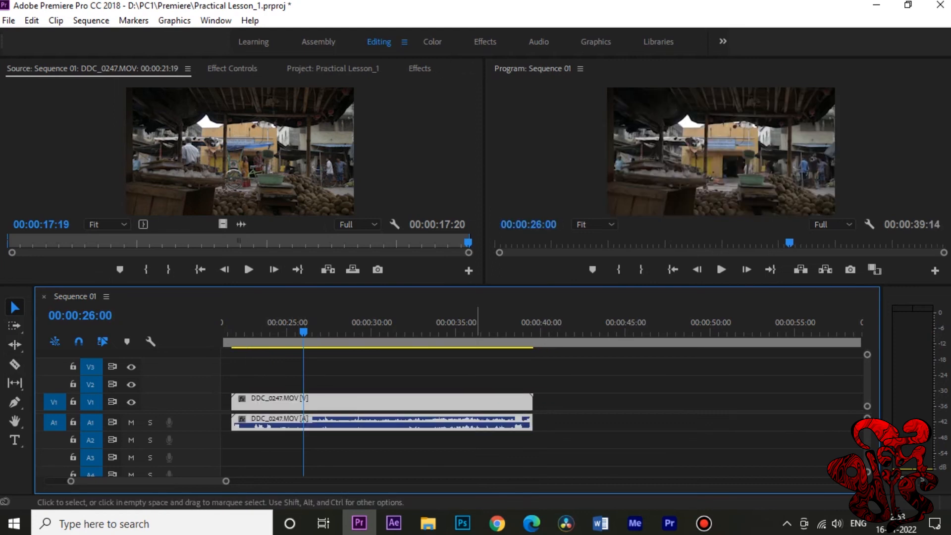
{"action": "left_click", "coordinate": [468, 450]}
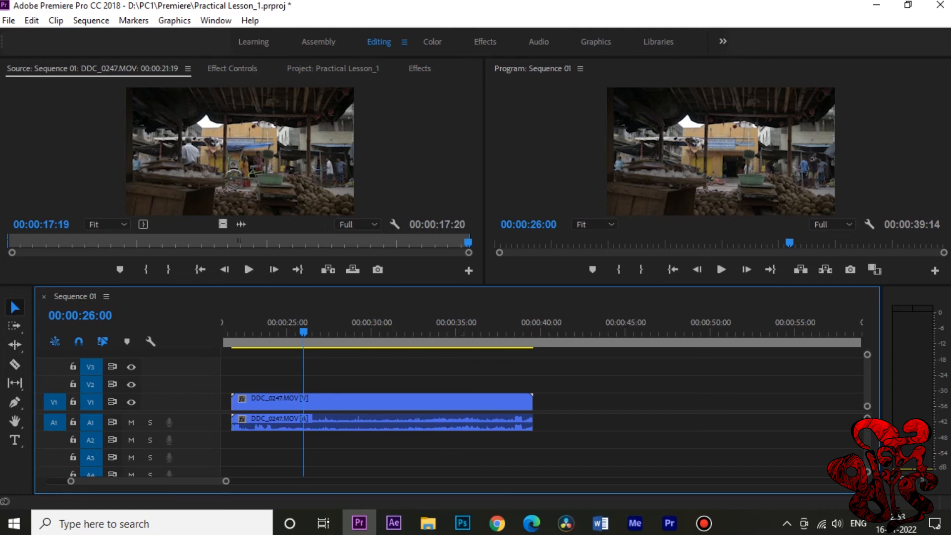
Step: Switch to the Color workspace, view the selected DDC_0247.MOV clip's Basic Correction settings, and move the playhead to 00:00:27:03
{"action": "left_click", "coordinate": [432, 42]}
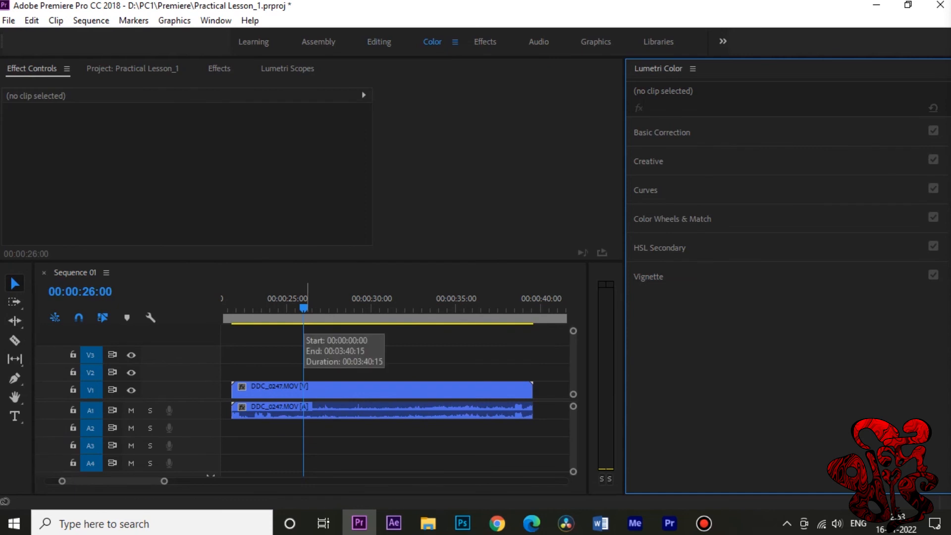
{"action": "left_click", "coordinate": [424, 390]}
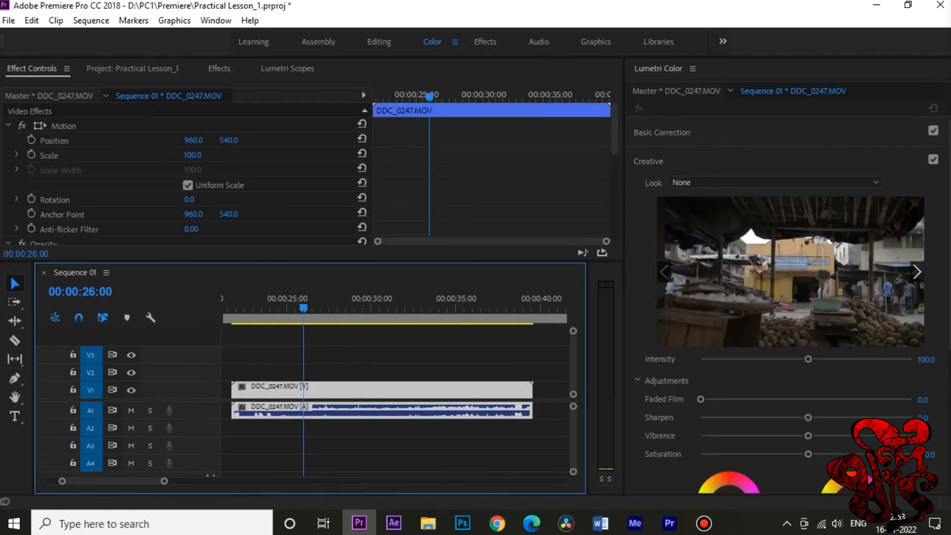
{"action": "left_click", "coordinate": [663, 132]}
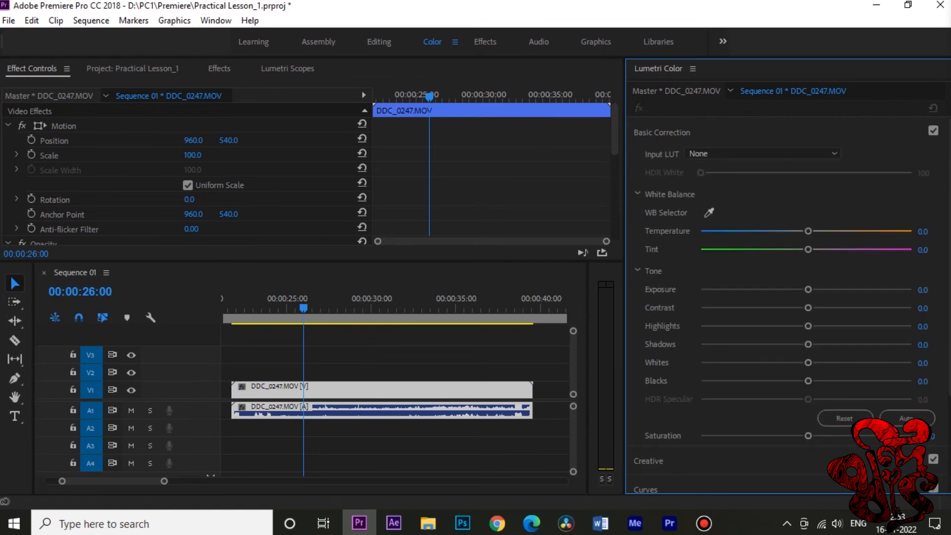
{"action": "left_click", "coordinate": [662, 132]}
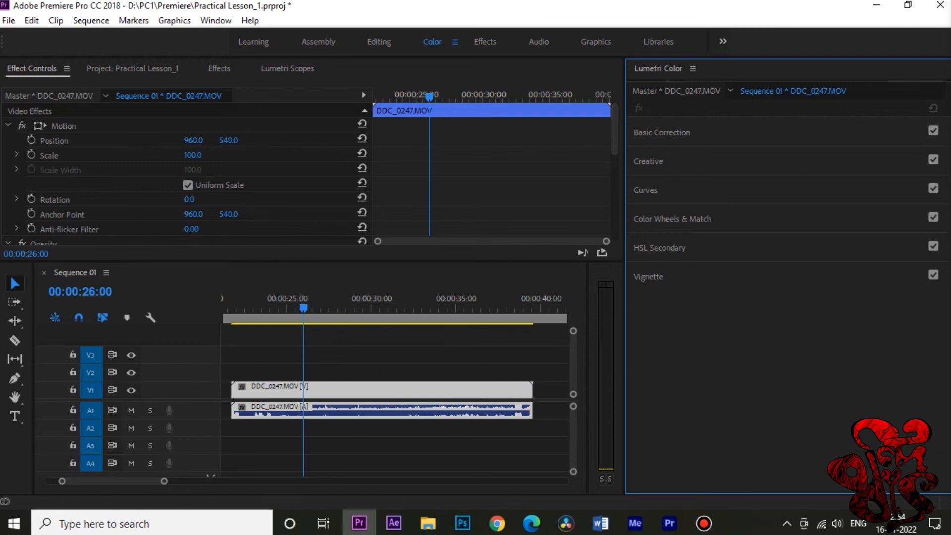
{"action": "left_click", "coordinate": [322, 307]}
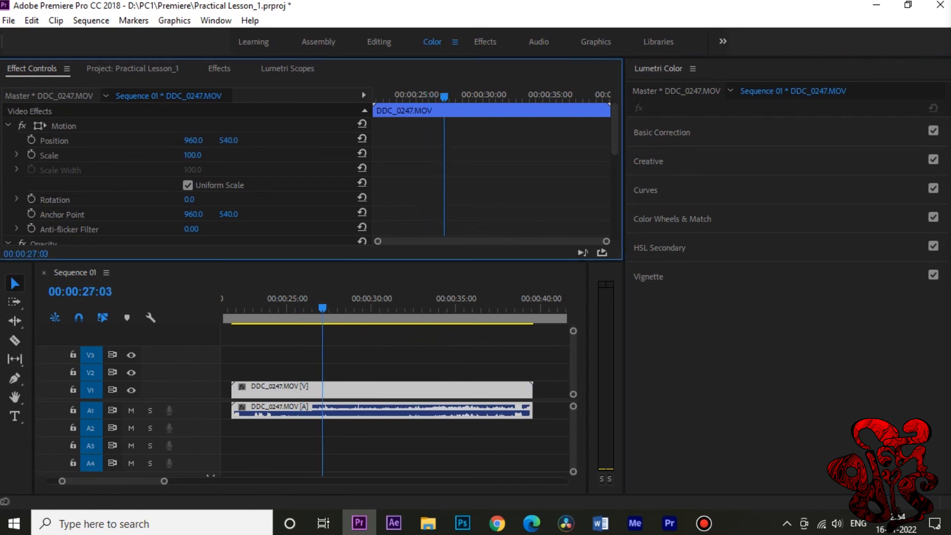